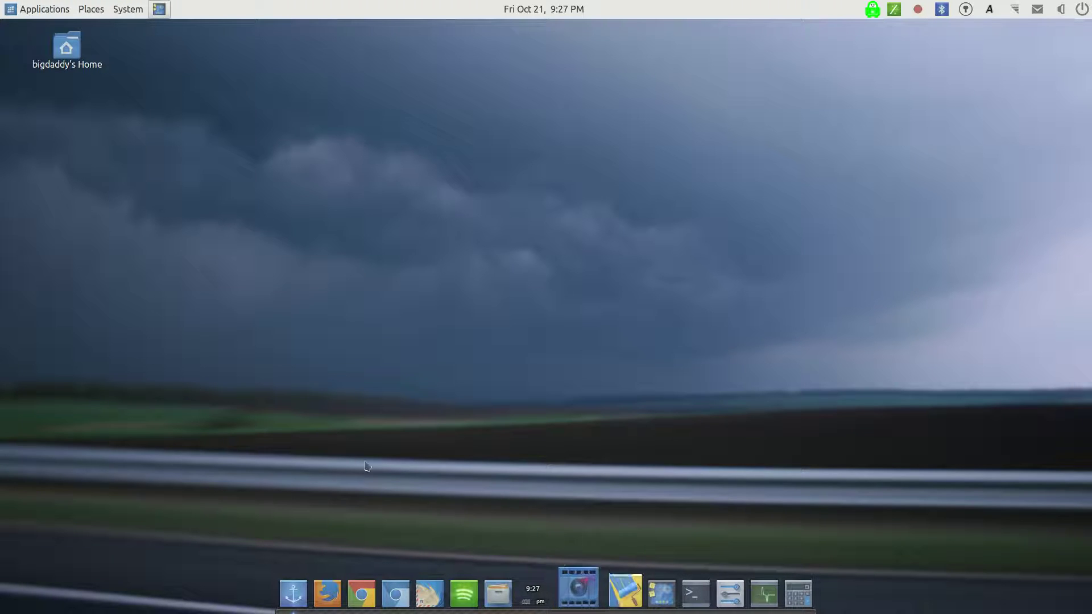
# Launch MATE Appearance Preferences from the Control Center.
pyautogui.click(128, 9)
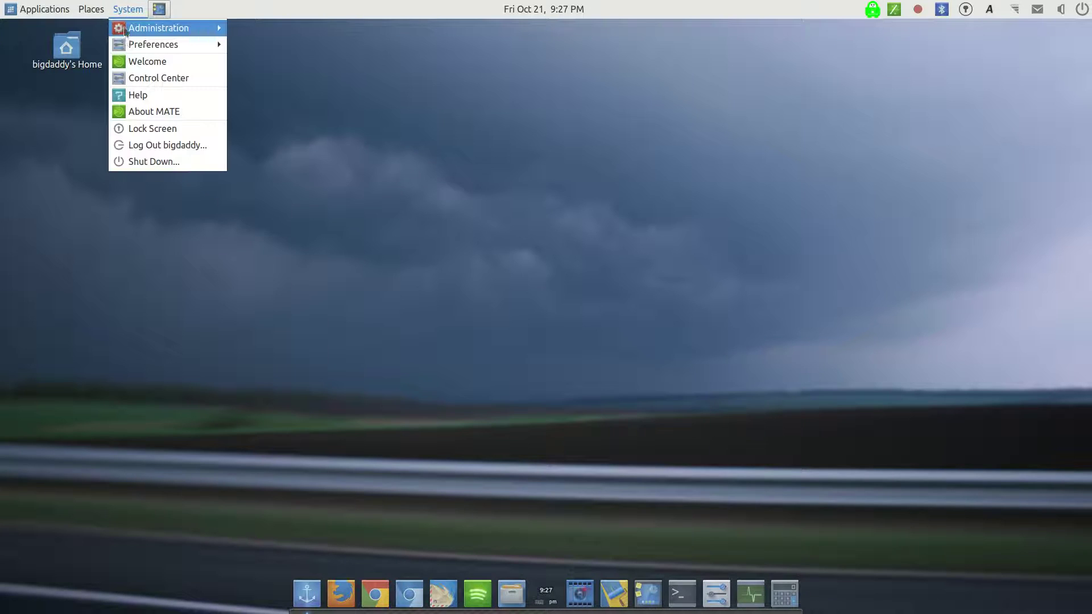
pyautogui.click(130, 78)
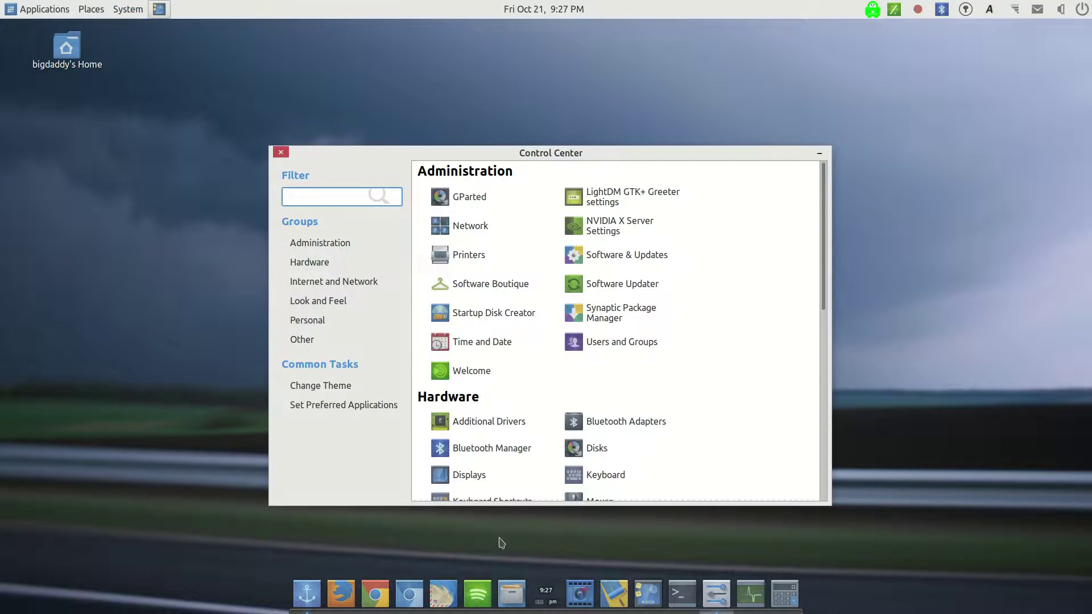
pyautogui.click(607, 586)
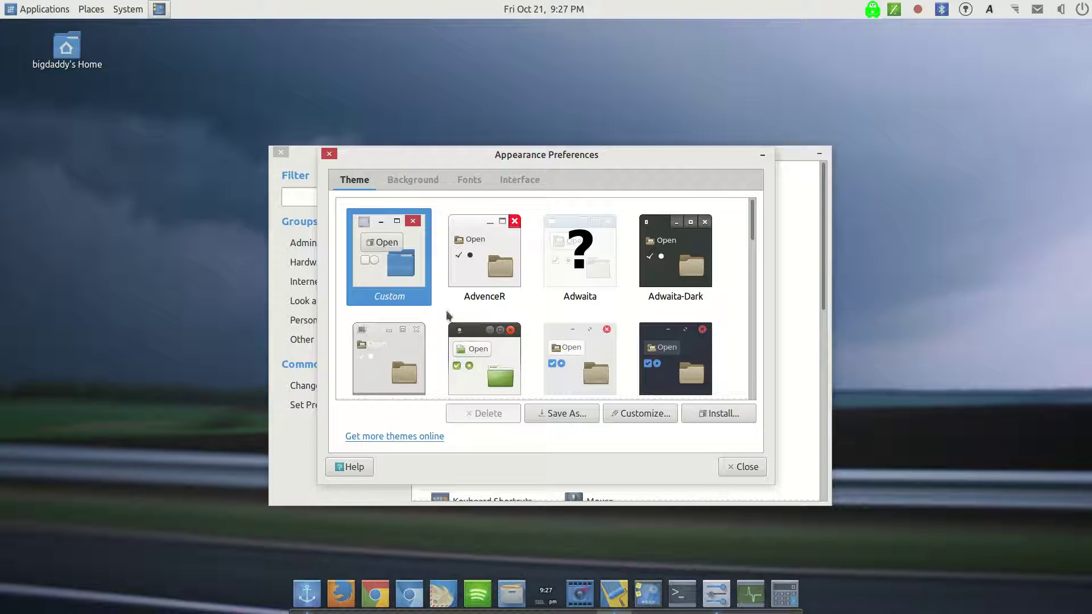
# Open Customize Theme and confirm Adwaita-DarkPanel is the selected controls theme.
pyautogui.click(635, 413)
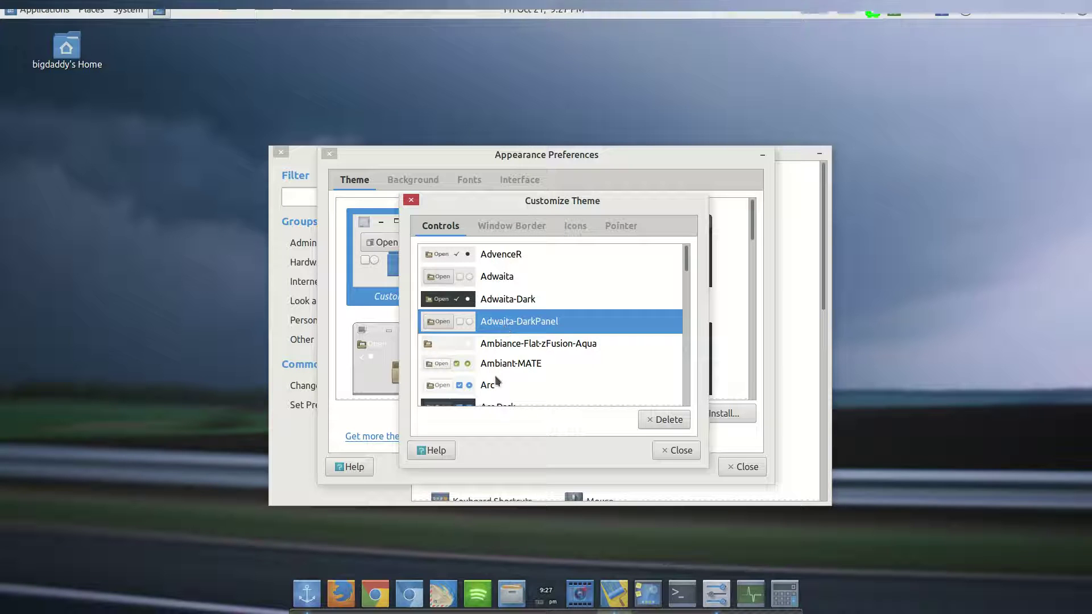
pyautogui.scroll(-15, 524, 307)
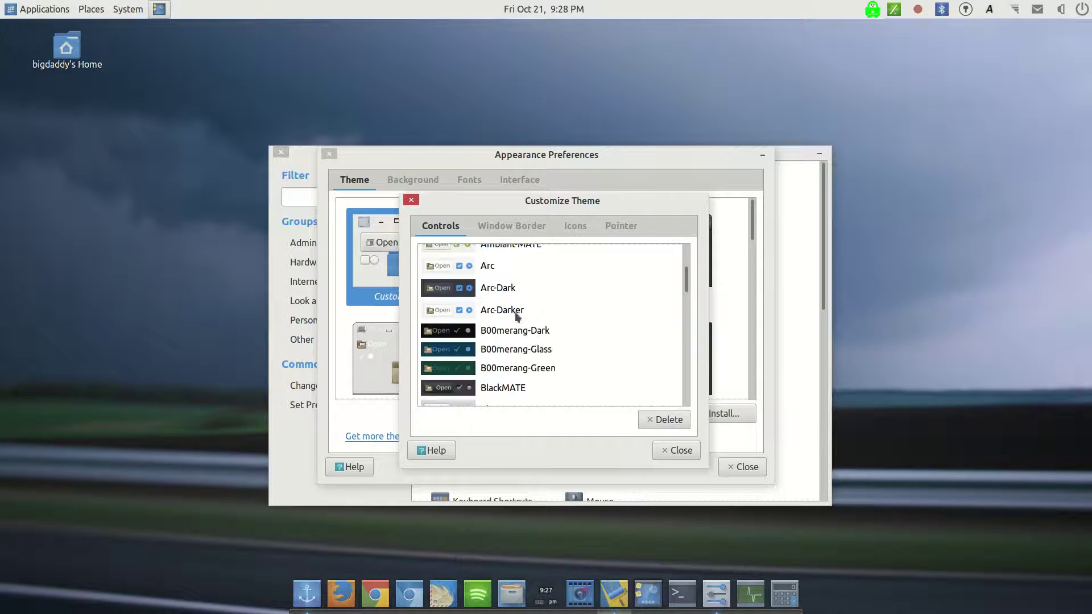
pyautogui.scroll(-10, 510, 320)
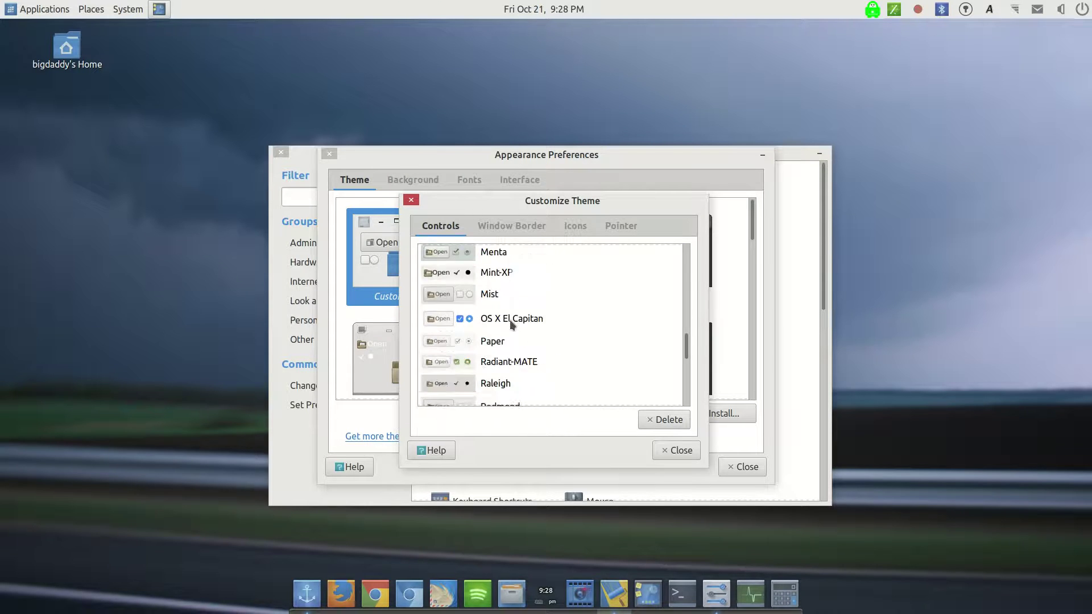
pyautogui.scroll(-1, 510, 319)
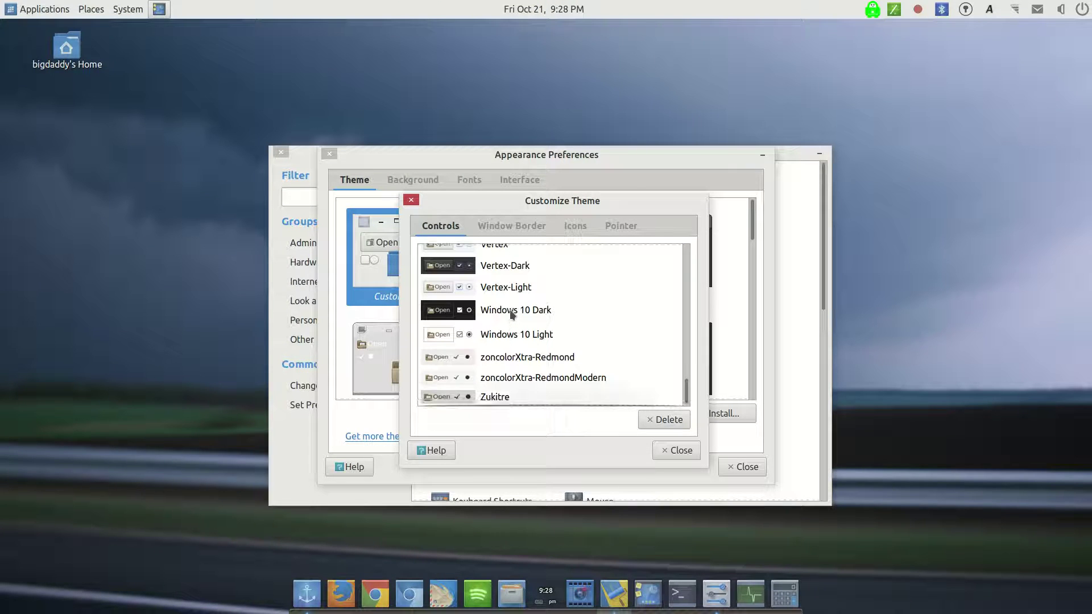
pyautogui.scroll(5, 508, 315)
pyautogui.scroll(20, 509, 319)
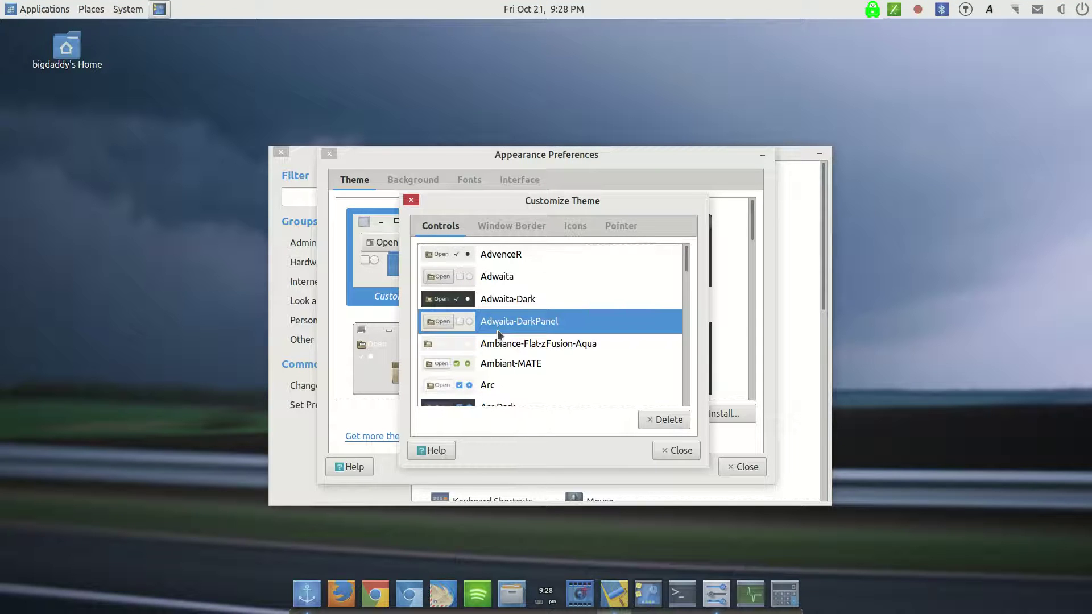
# Show the Window Border themes, with zoncolorXtra-RedmondModern selected.
pyautogui.click(507, 230)
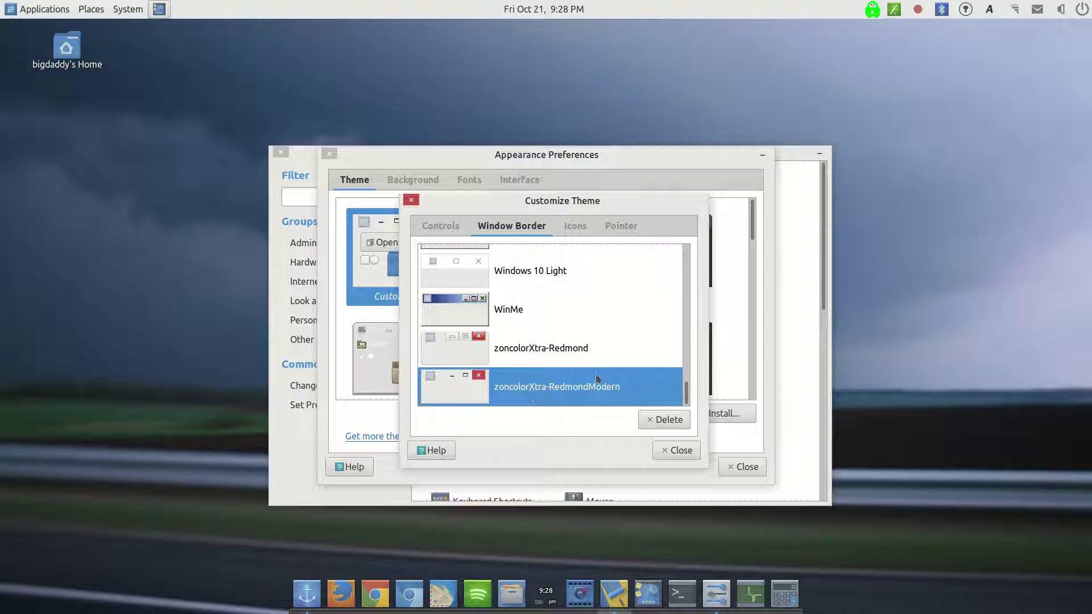
# Show the Icons themes and browse the list, where Evolvere for mate blue is chosen.
pyautogui.click(575, 230)
pyautogui.scroll(4, 614, 322)
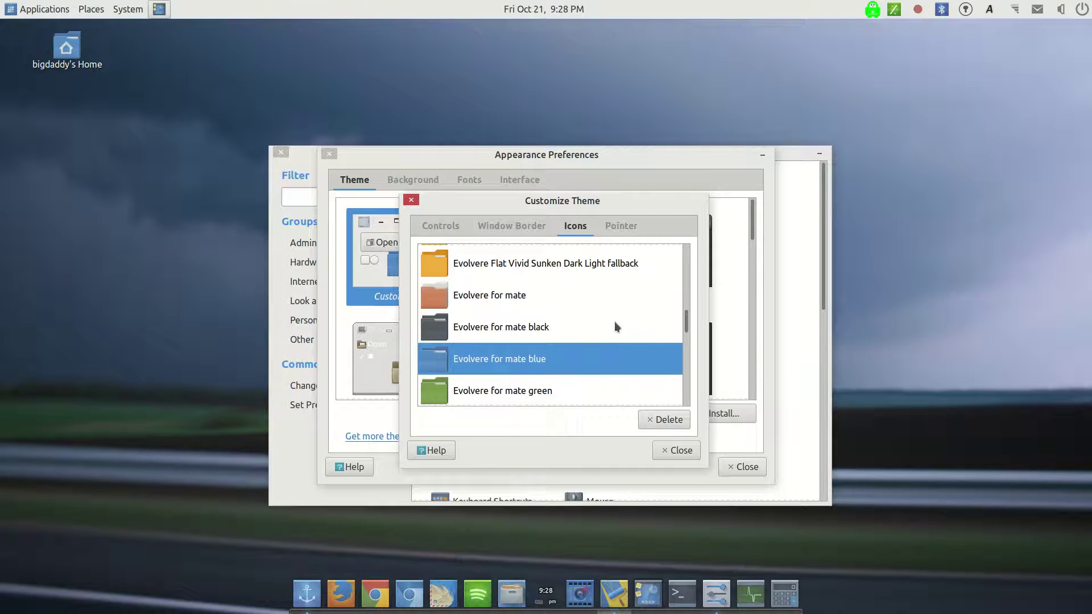
pyautogui.scroll(15, 615, 322)
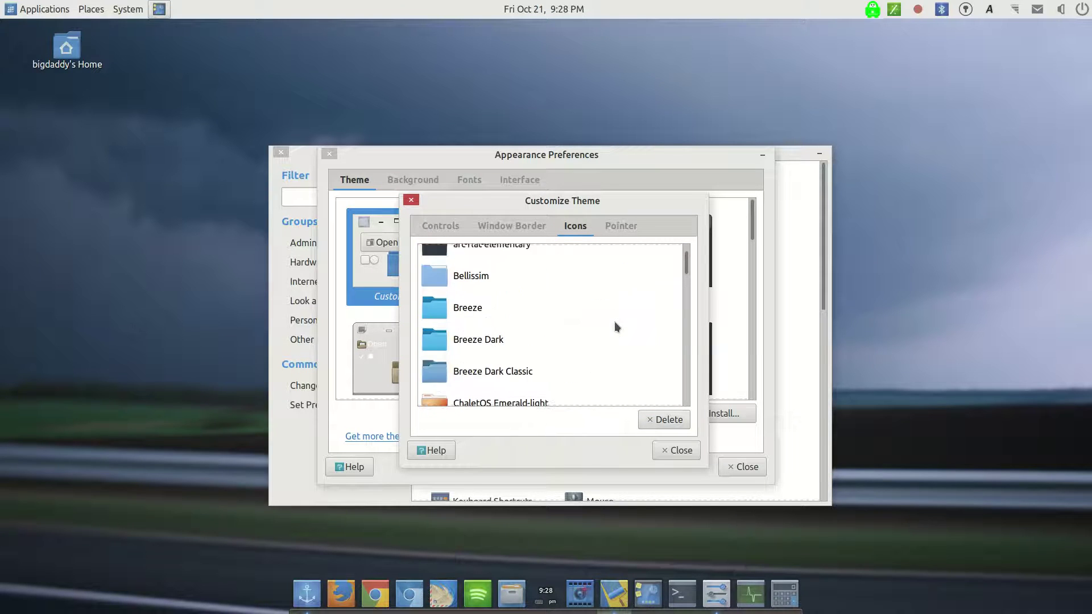
pyautogui.scroll(3, 614, 322)
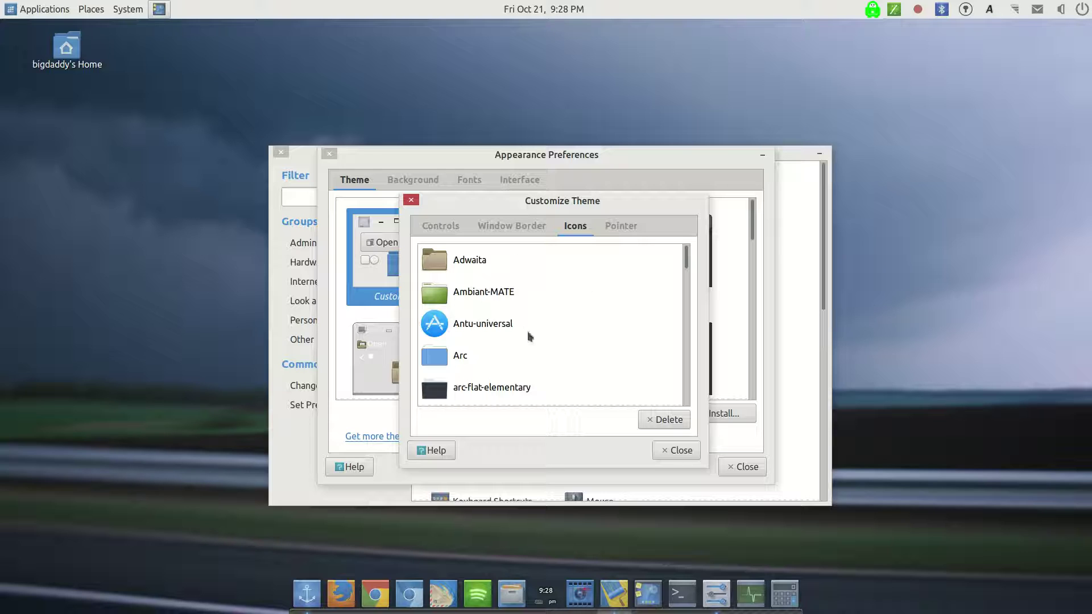
pyautogui.scroll(-1, 524, 332)
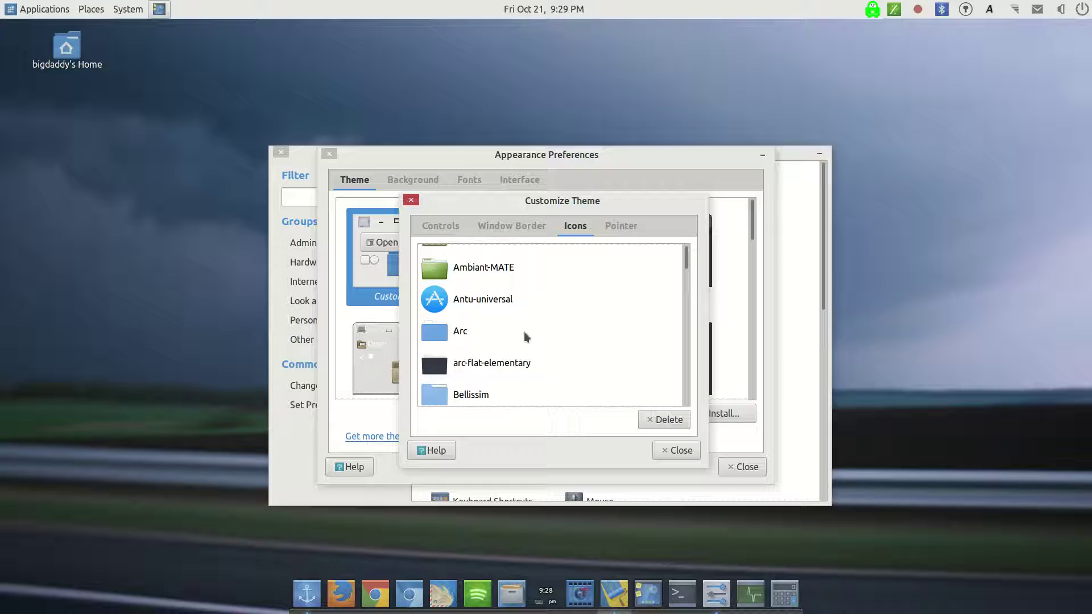
pyautogui.scroll(-1, 524, 332)
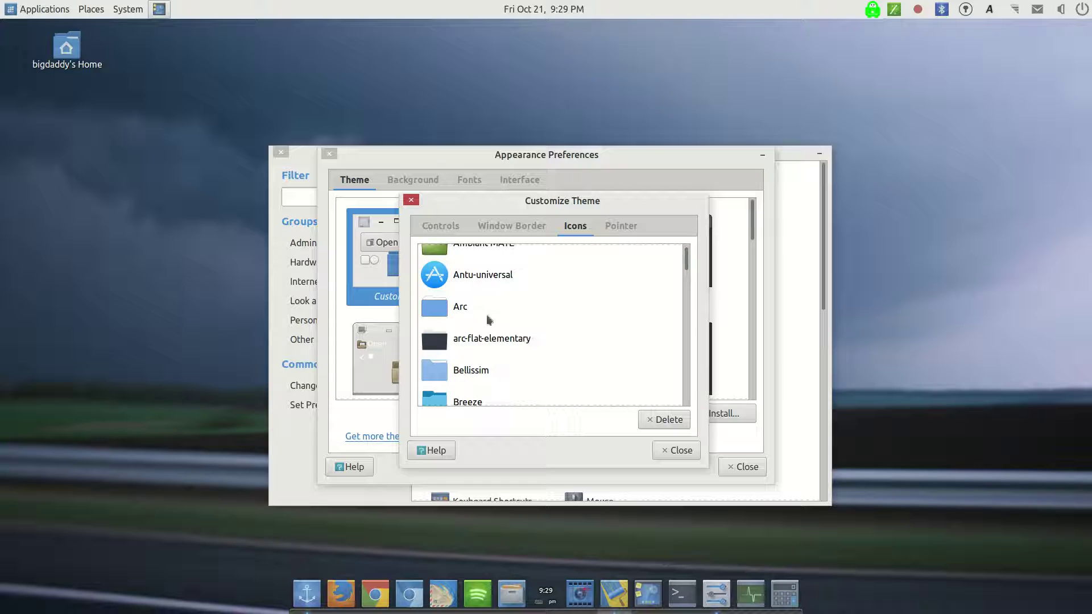
pyautogui.scroll(-3, 487, 319)
pyautogui.scroll(-1, 499, 363)
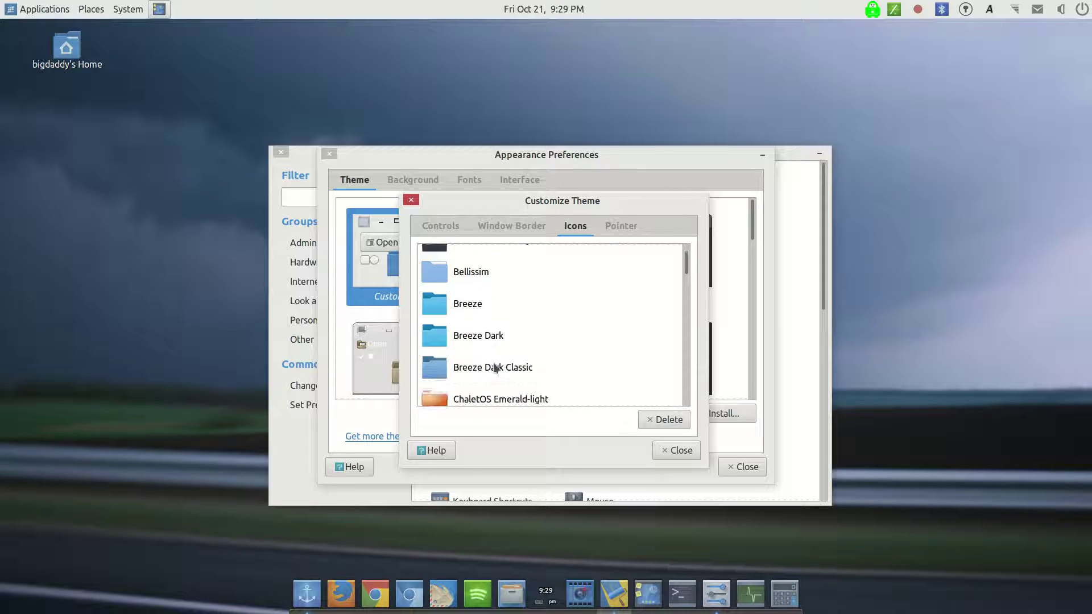
pyautogui.scroll(-2, 588, 357)
pyautogui.scroll(-3, 586, 347)
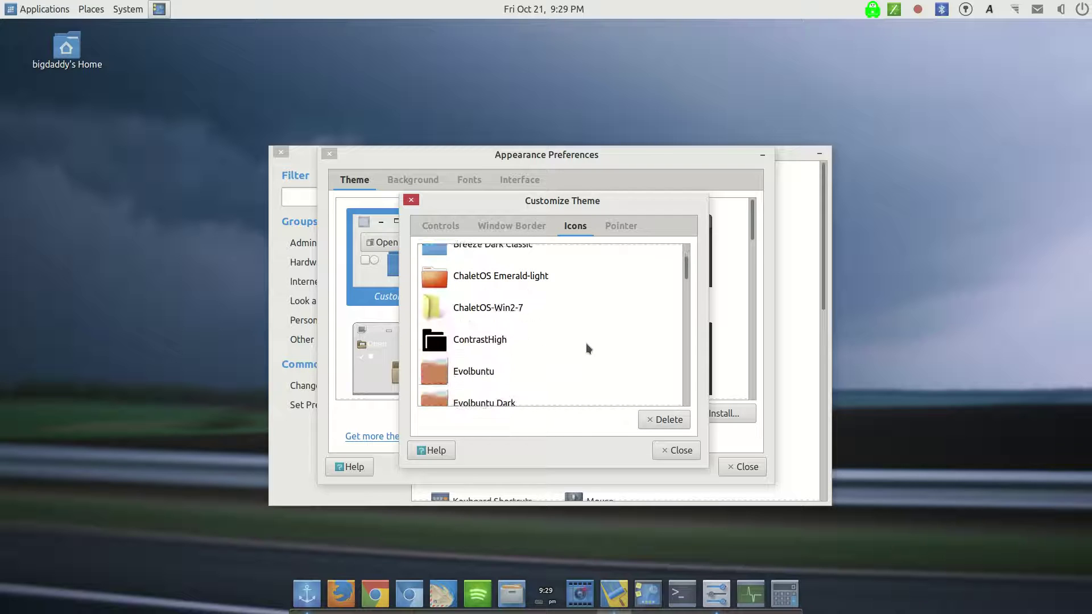
pyautogui.scroll(-4, 586, 343)
pyautogui.scroll(-4, 586, 343)
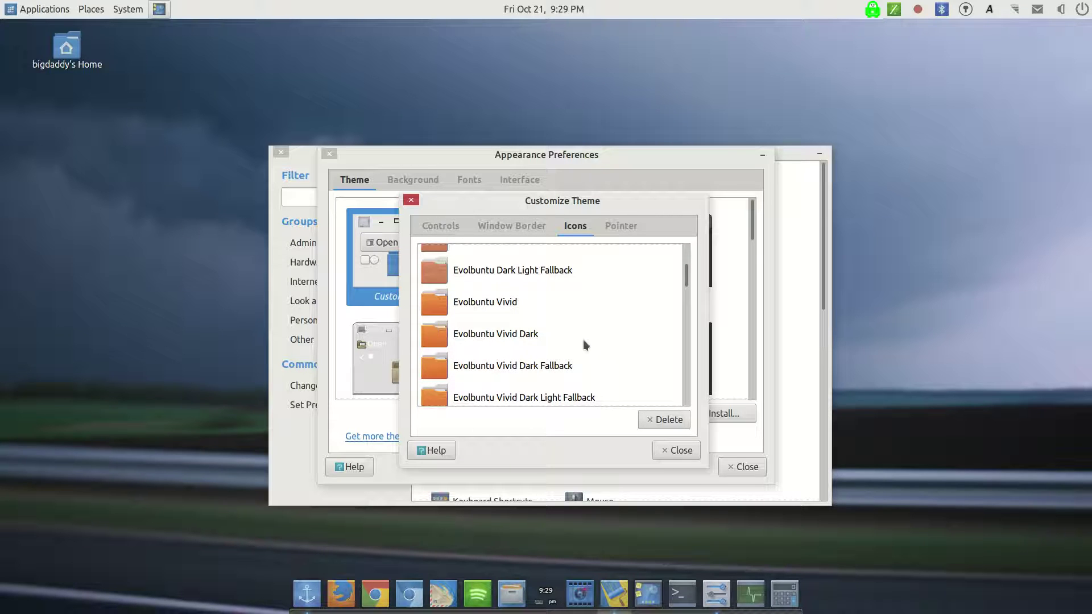
pyautogui.scroll(-2, 472, 341)
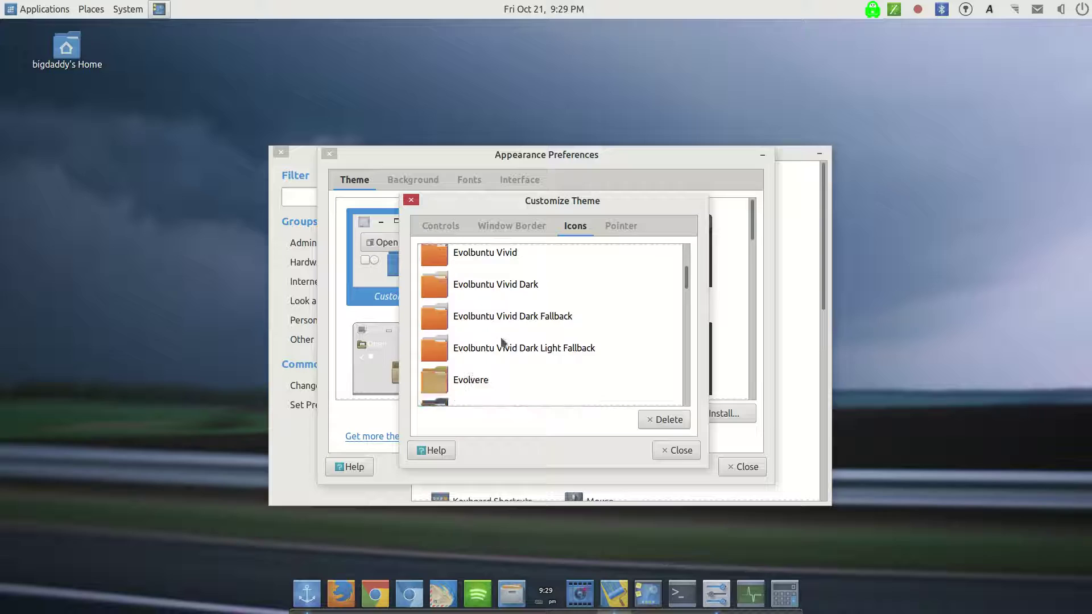
pyautogui.scroll(-1, 475, 352)
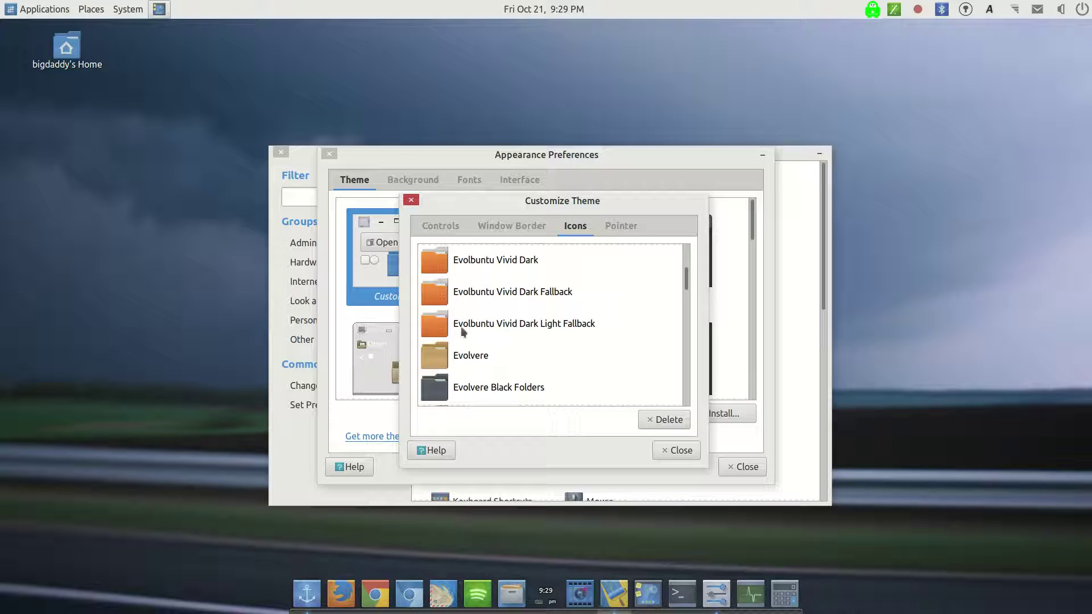
pyautogui.scroll(-4, 467, 332)
pyautogui.scroll(-9, 550, 337)
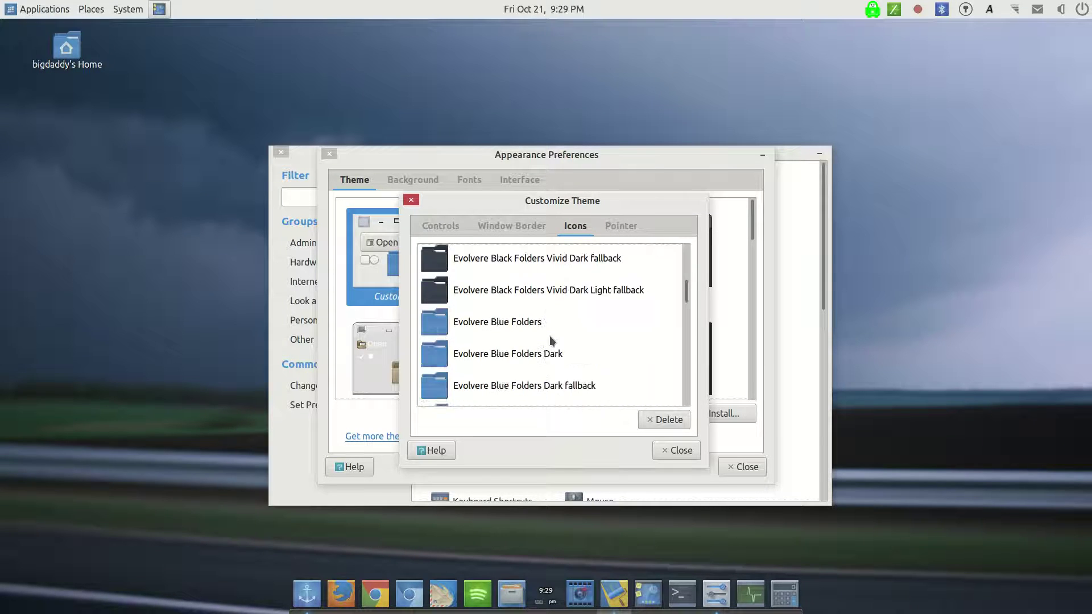
pyautogui.scroll(3, 550, 340)
# Scroll the icon list to the Evolvere Blue Folders themes, keeping Evolvere for mate blue.
pyautogui.scroll(-5, 482, 374)
pyautogui.scroll(-12, 481, 370)
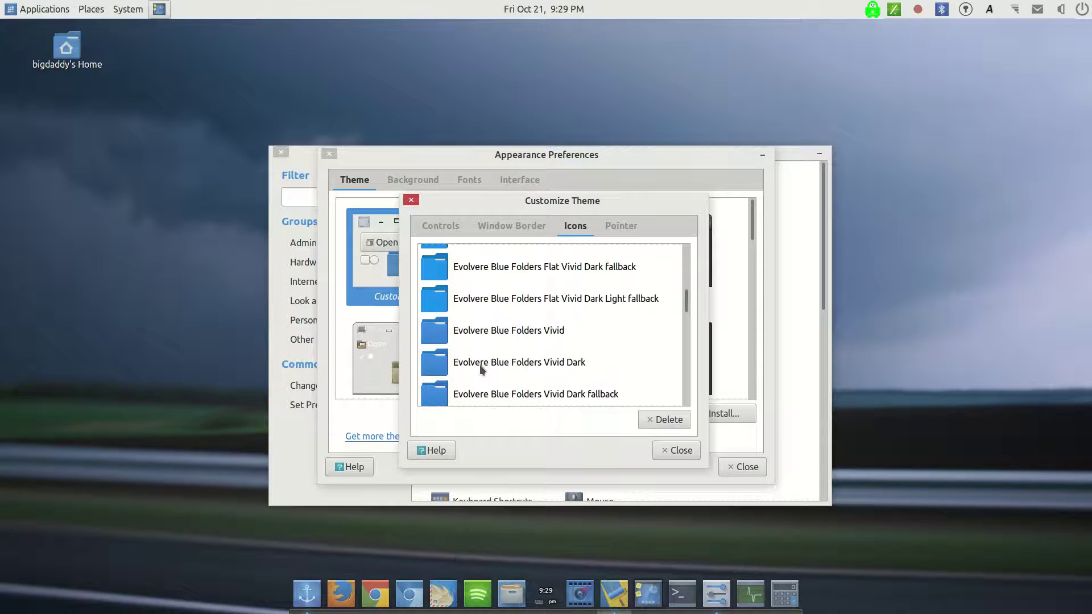
pyautogui.scroll(-4, 480, 367)
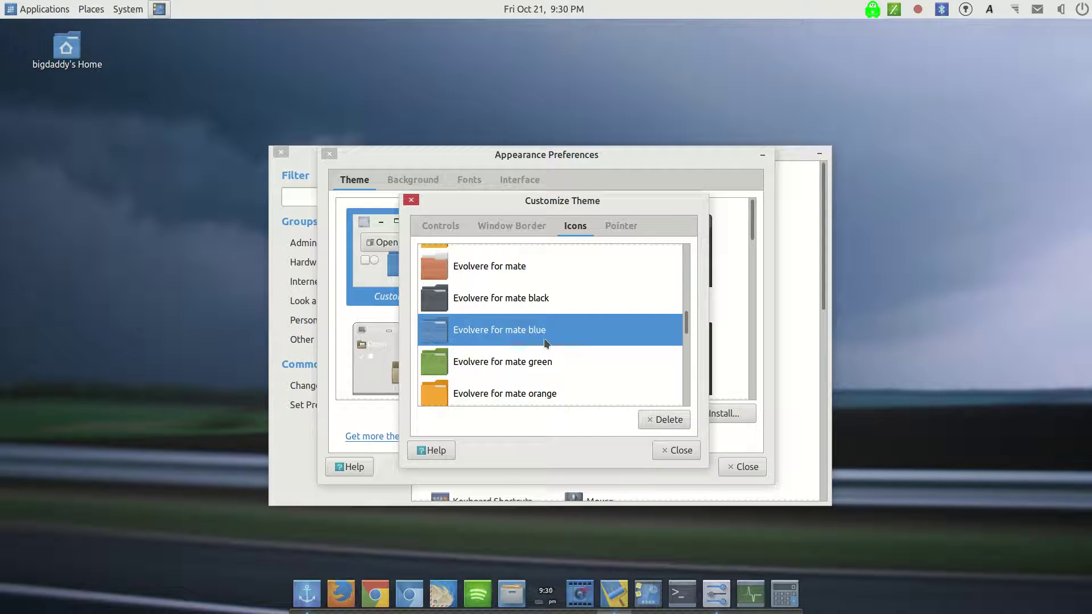
pyautogui.scroll(2, 527, 344)
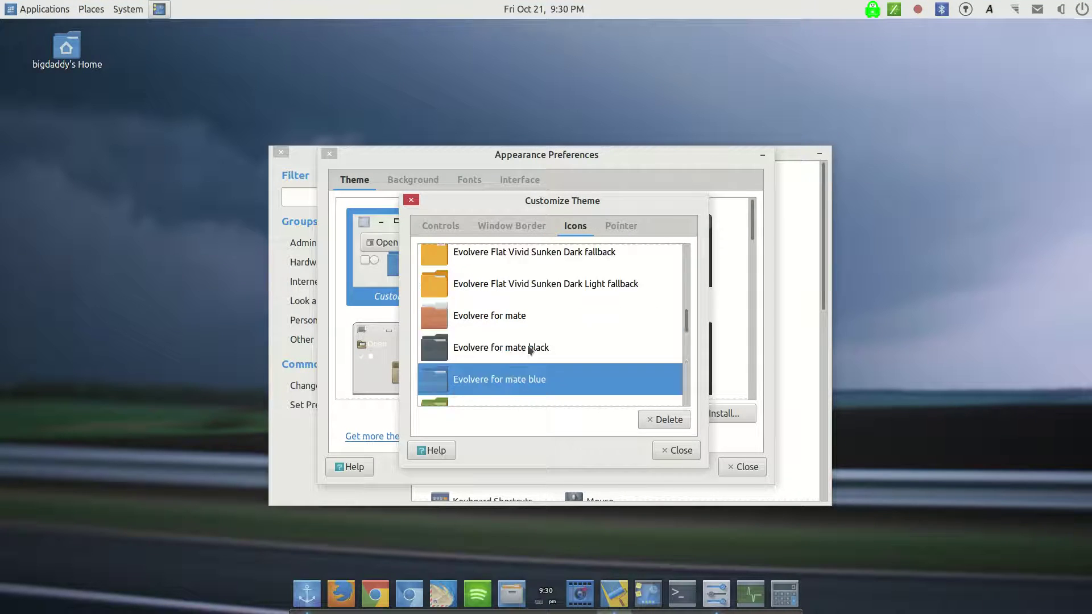
pyautogui.scroll(10, 528, 344)
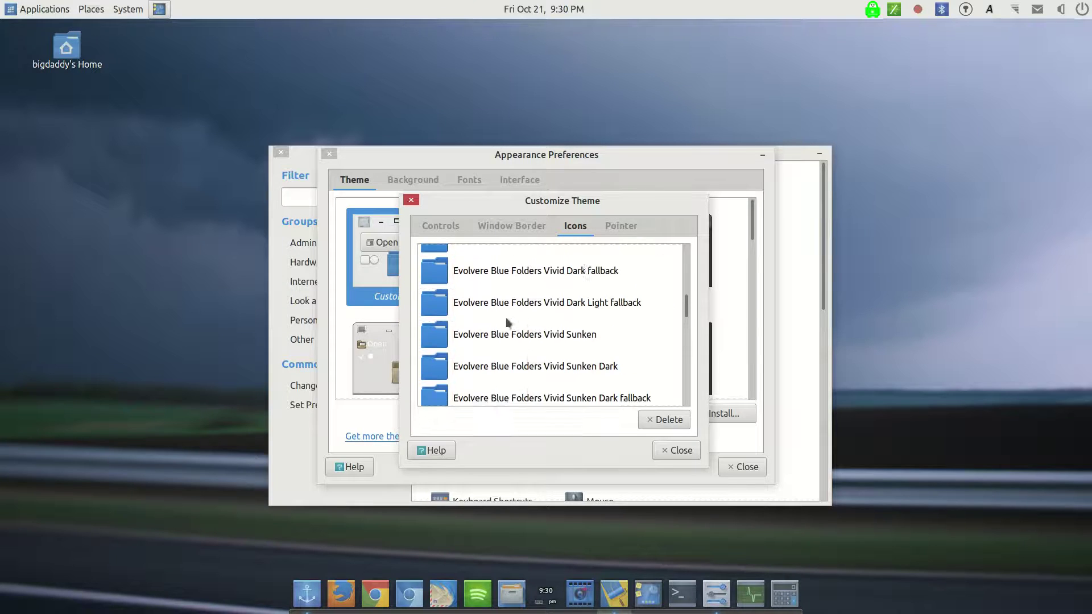
pyautogui.scroll(1, 507, 318)
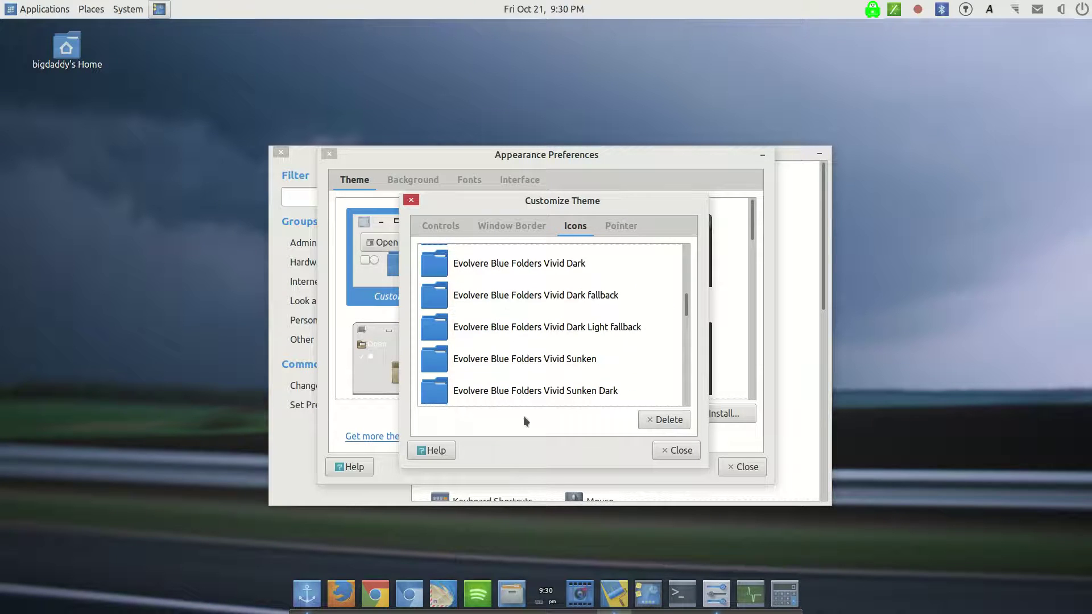
# Move the Control Center window up and left, then scroll the icon theme list.
pyautogui.click(720, 592)
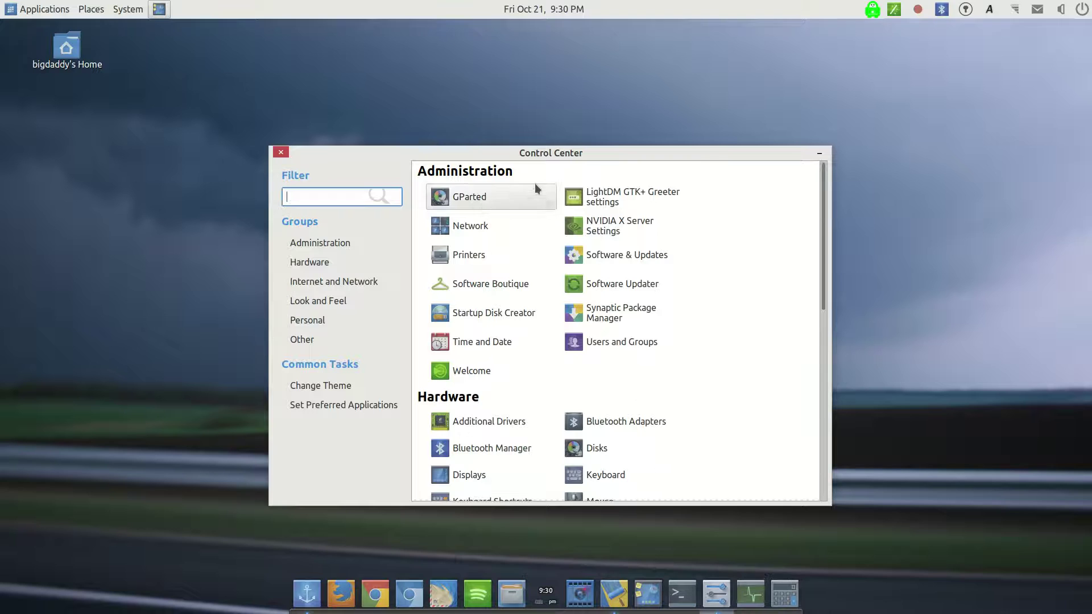
pyautogui.moveTo(691, 151); pyautogui.dragTo(648, 91)
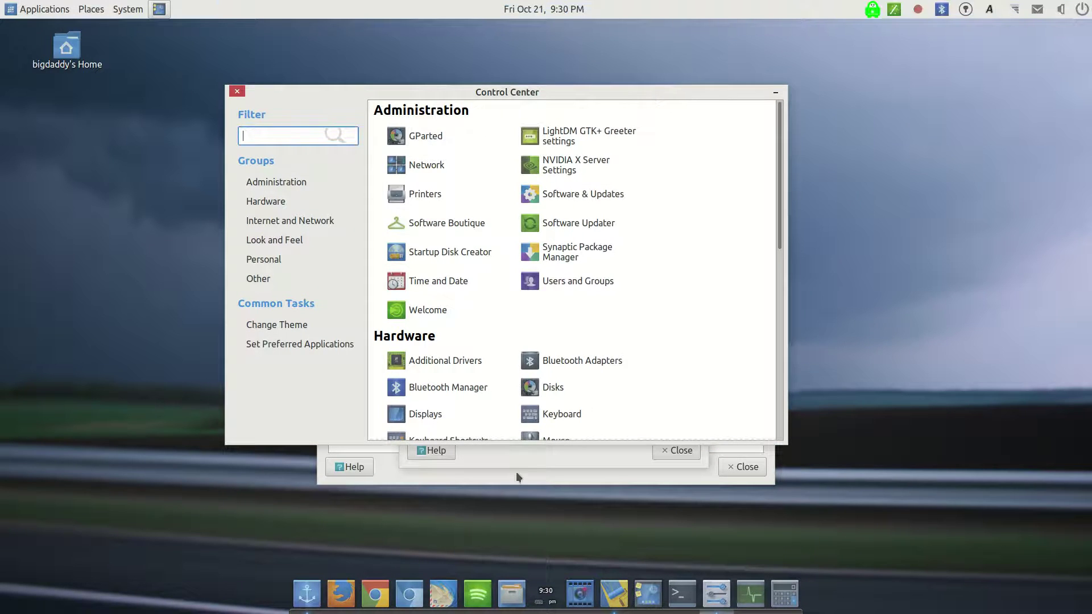
pyautogui.click(515, 462)
pyautogui.scroll(5, 501, 302)
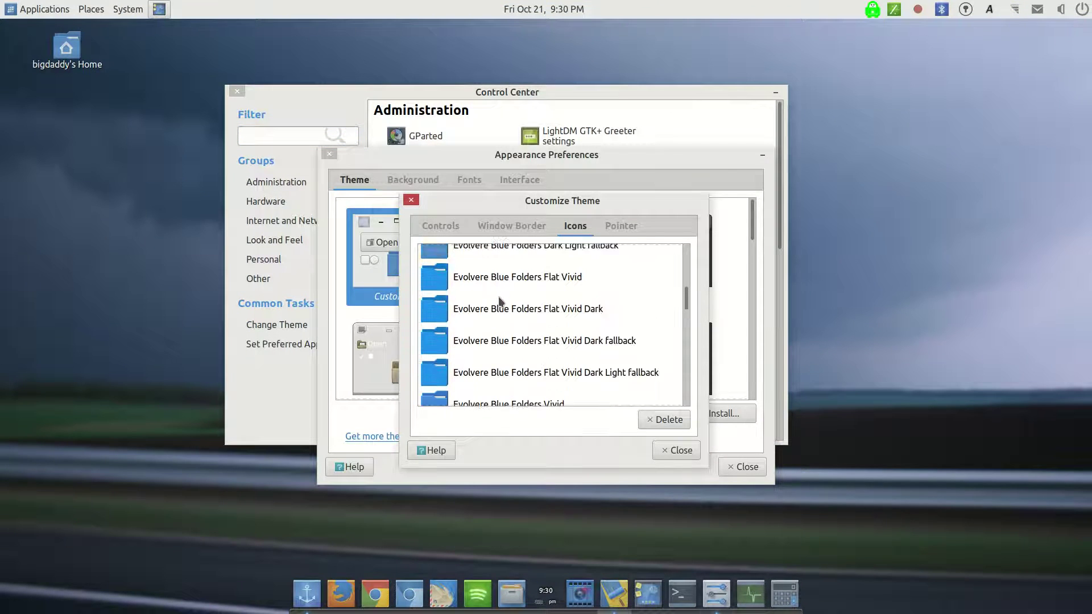
pyautogui.scroll(-4, 555, 385)
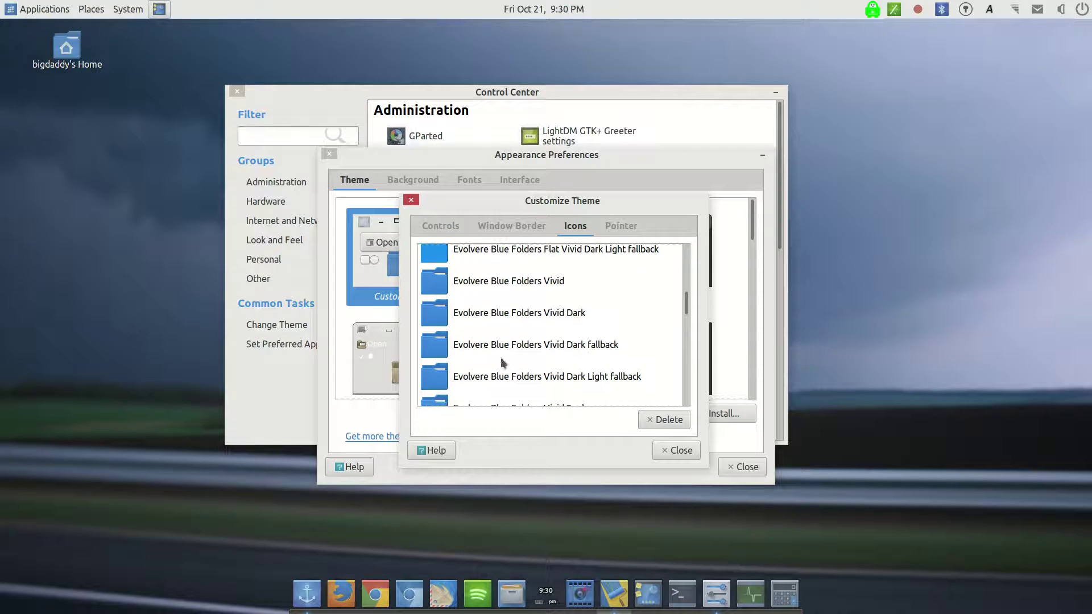
# Alternate between Control Center and the theme dialogs, scrolling each to compare items.
pyautogui.click(412, 164)
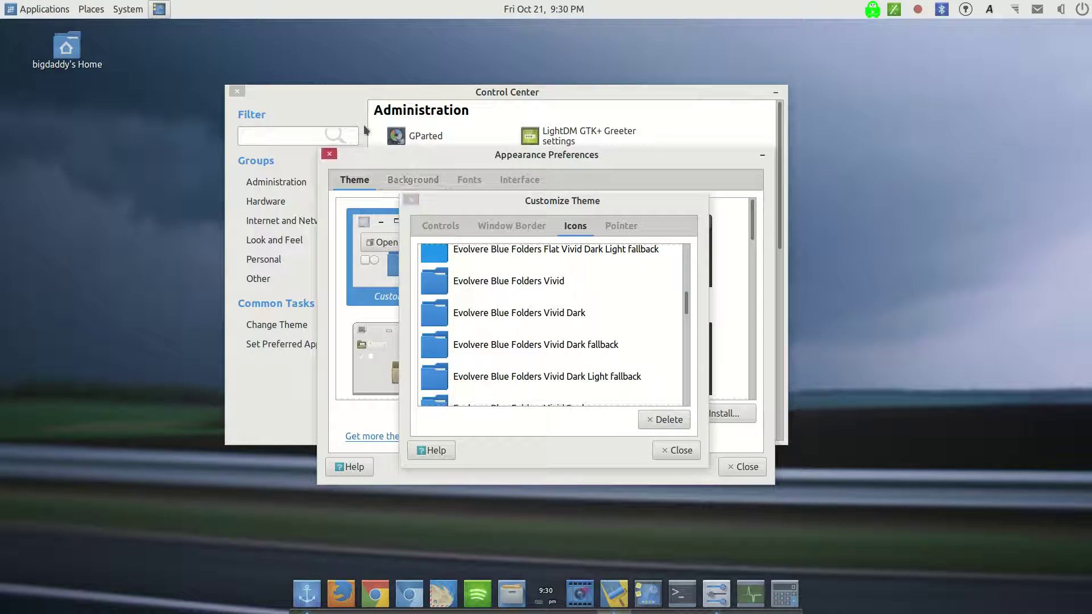
pyautogui.click(366, 103)
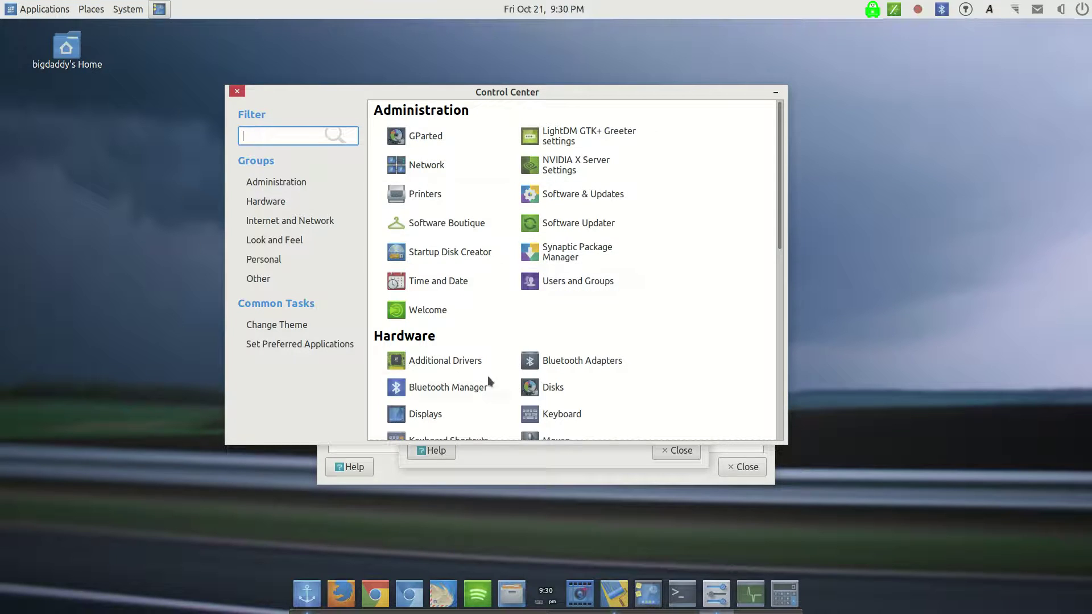
pyautogui.scroll(-10, 487, 379)
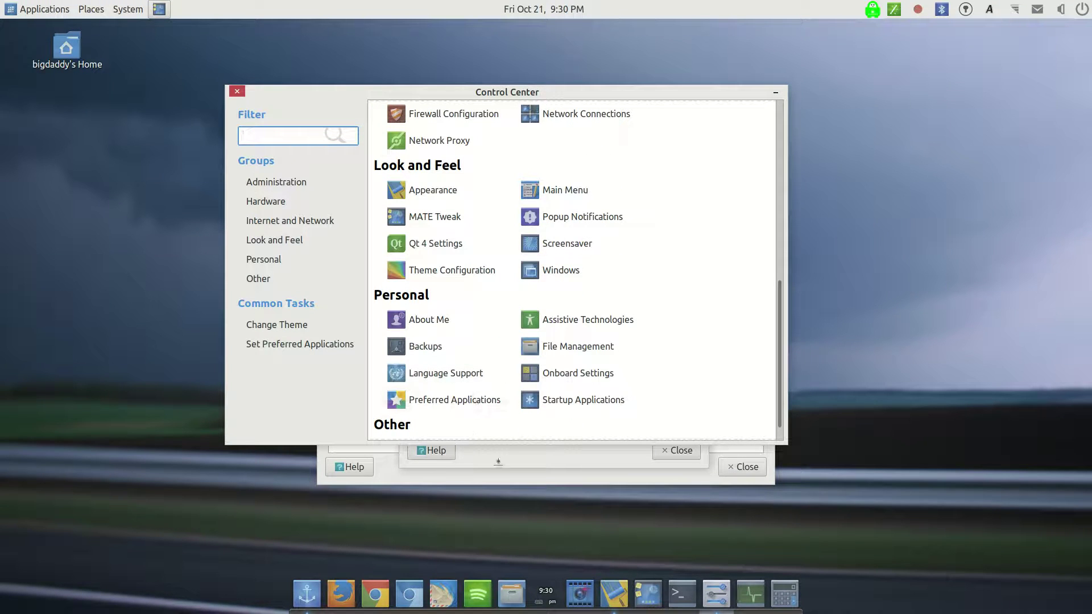
pyautogui.click(505, 455)
pyautogui.scroll(-3, 552, 341)
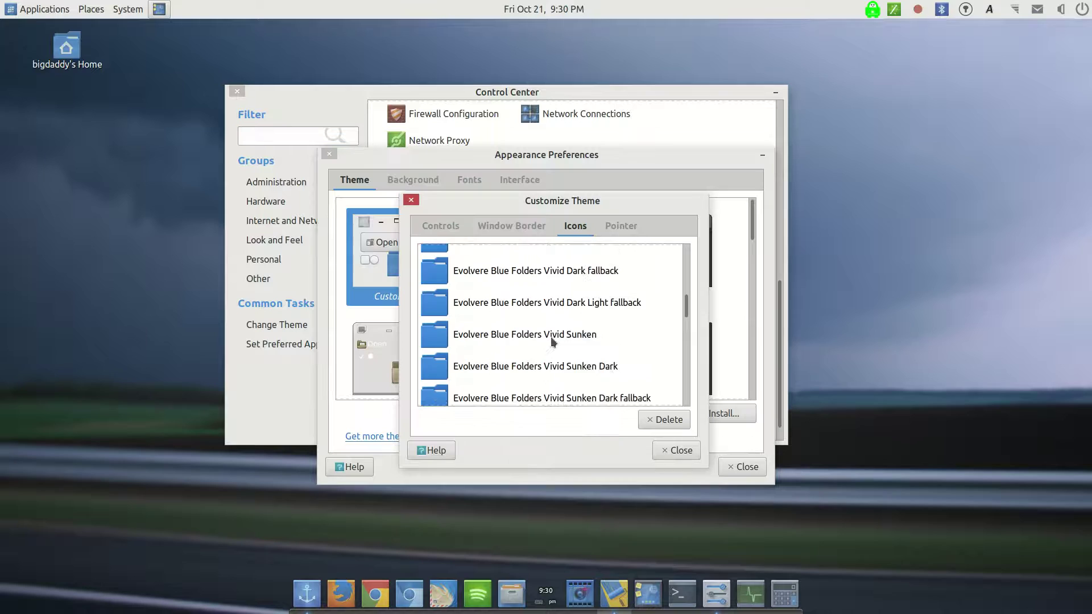
pyautogui.scroll(-8, 552, 341)
pyautogui.scroll(3, 550, 343)
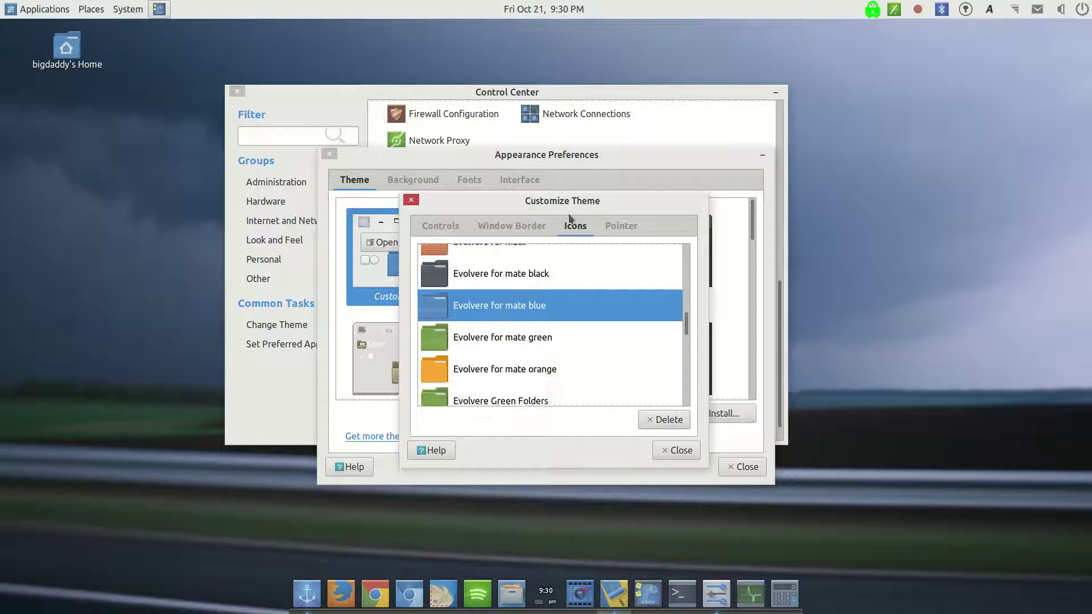
pyautogui.click(586, 94)
pyautogui.scroll(-1, 503, 288)
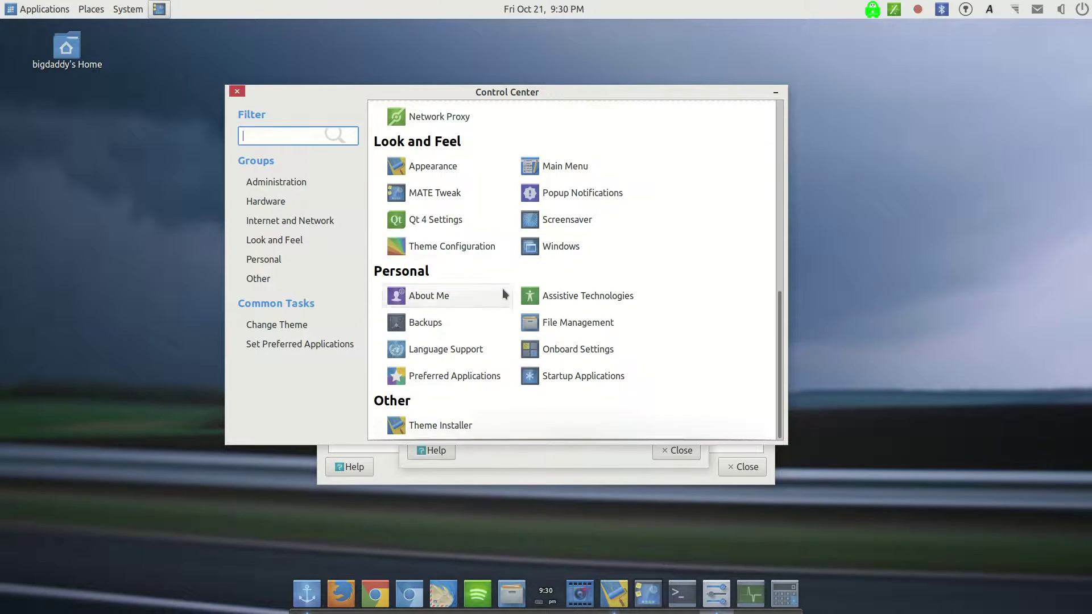
pyautogui.scroll(10, 503, 288)
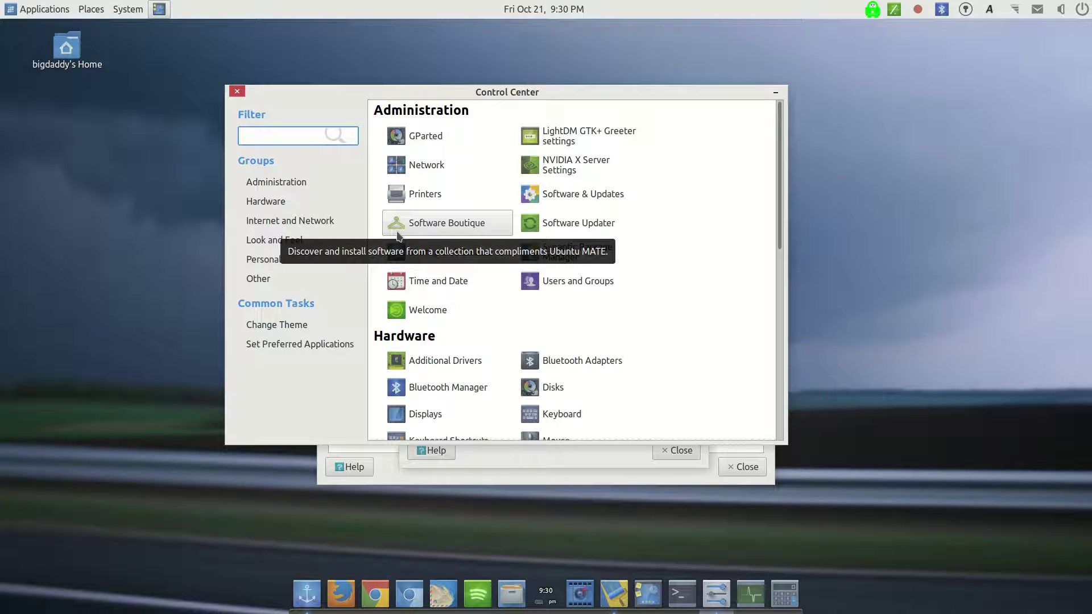
# Put away the Control Center window, leaving Evolvere for mate blue icons showing.
pyautogui.click(59, 10)
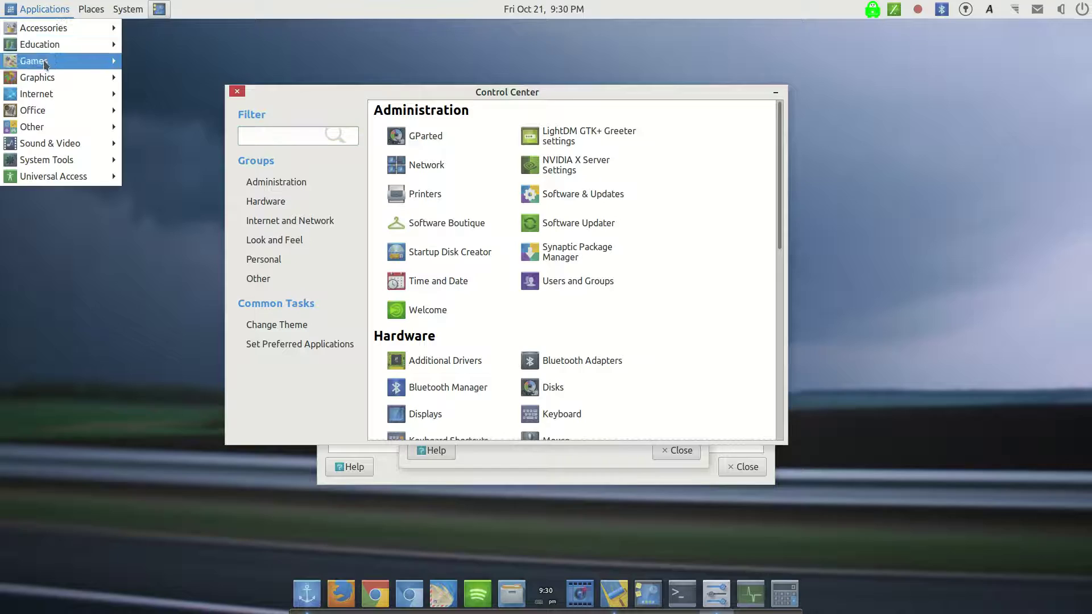
pyautogui.moveTo(96, 12)
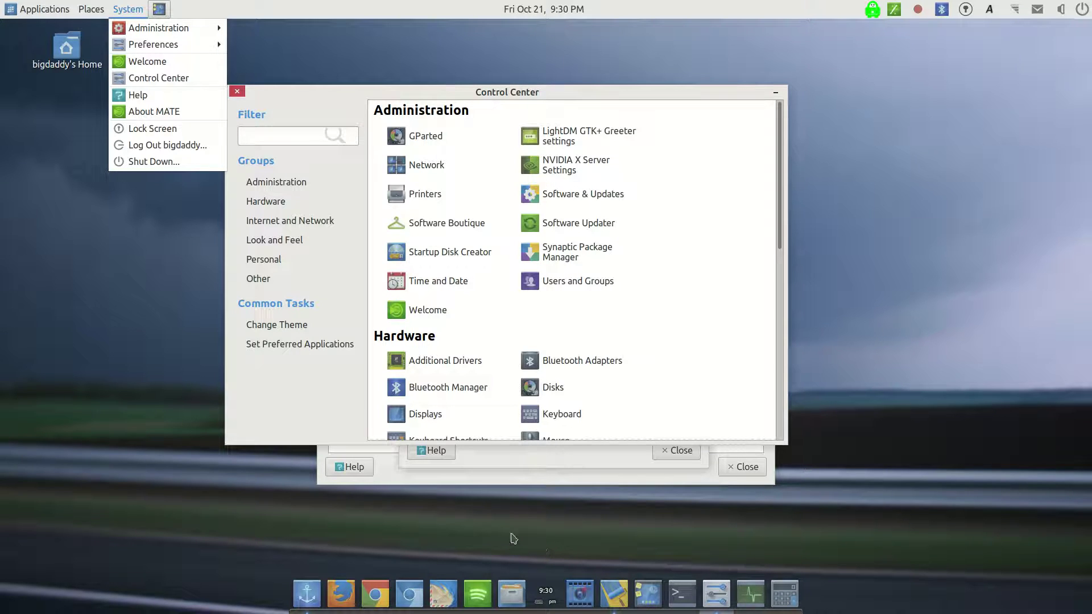
pyautogui.click(779, 97)
pyautogui.hotkey('alt', 'F4')
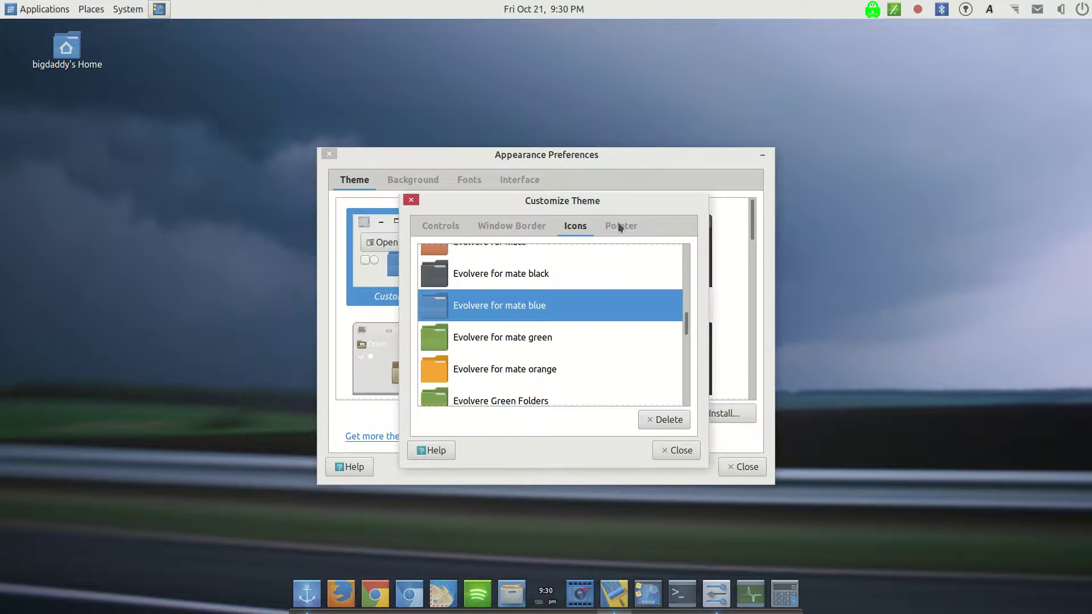
# Confirm Breeze as the pointer theme and close Customize Theme.
pyautogui.click(619, 225)
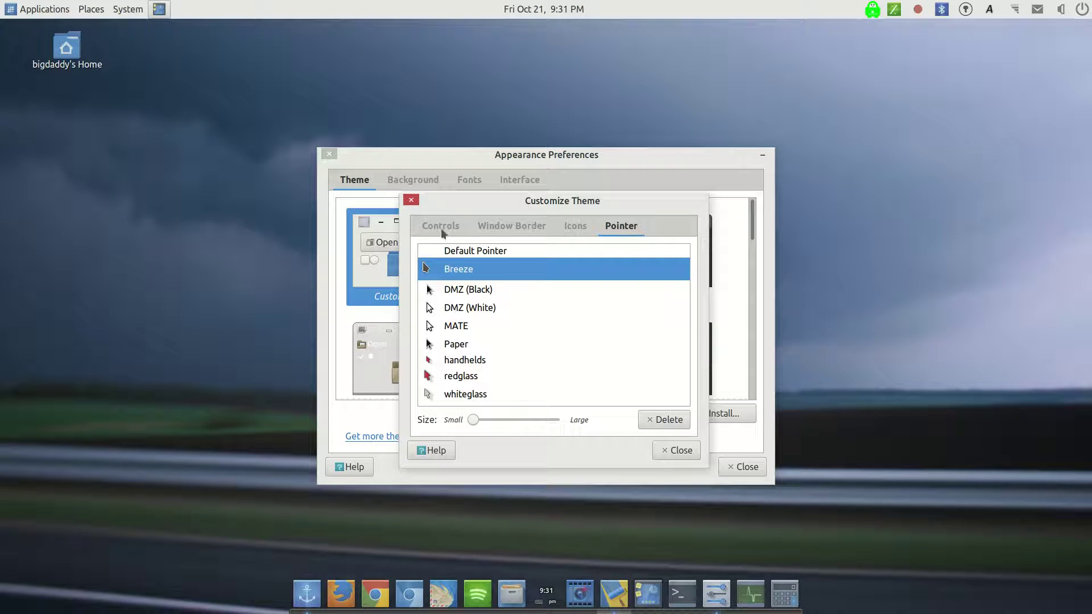
pyautogui.click(677, 453)
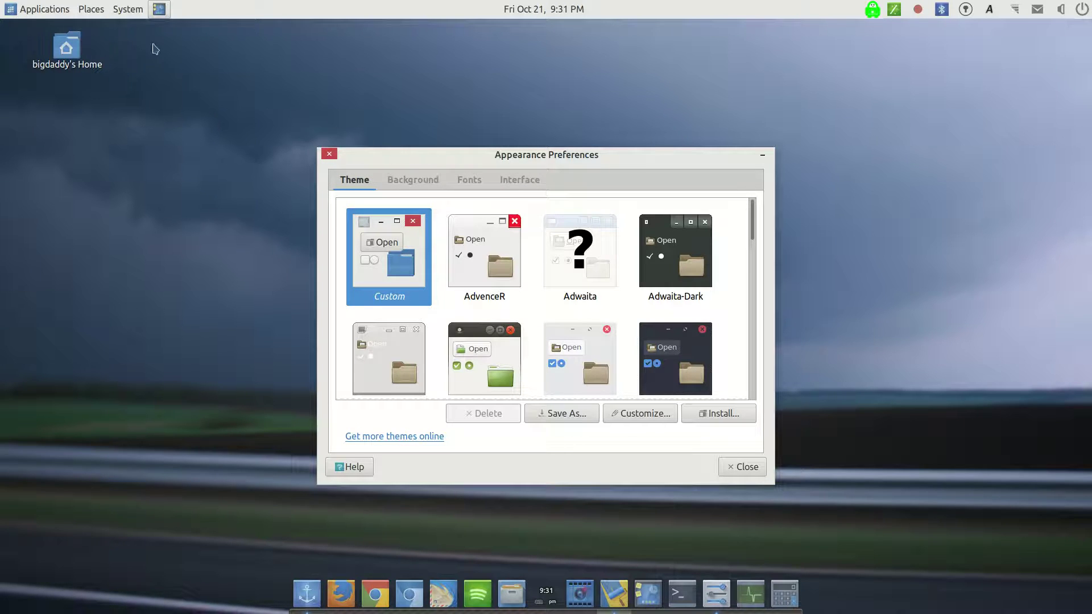
# Launch dconf Editor from Applications > System Tools and dismiss its welcome warning.
pyautogui.click(47, 10)
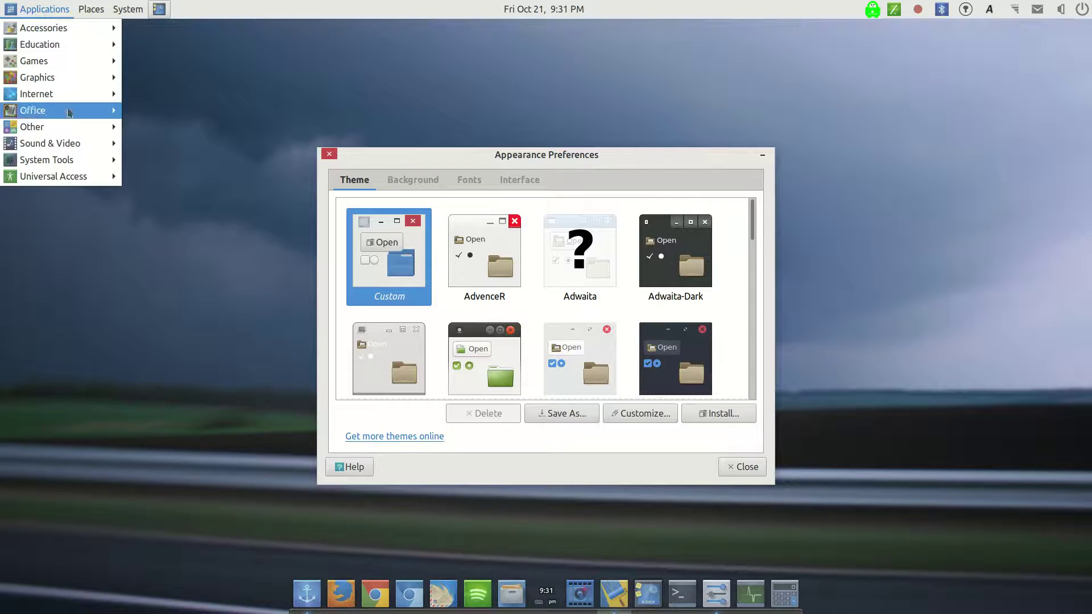
pyautogui.moveTo(63, 147)
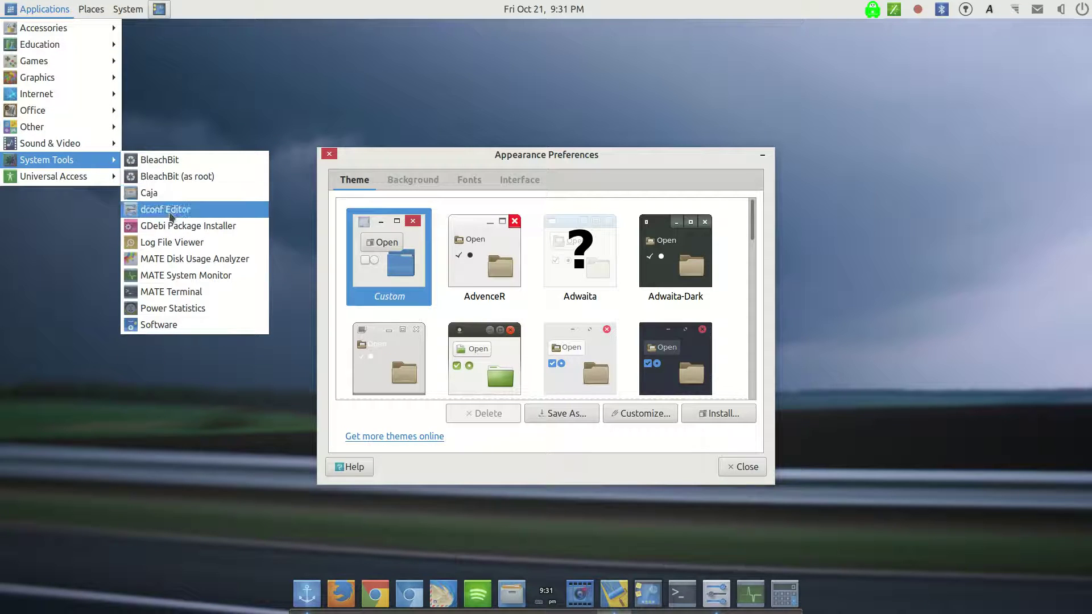
pyautogui.click(171, 210)
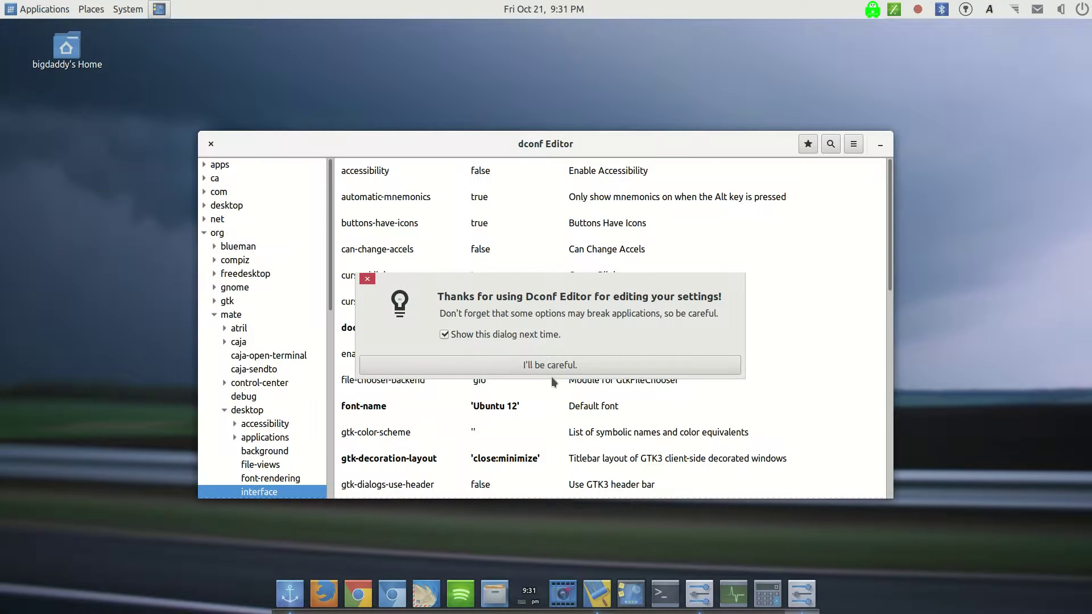
pyautogui.click(523, 364)
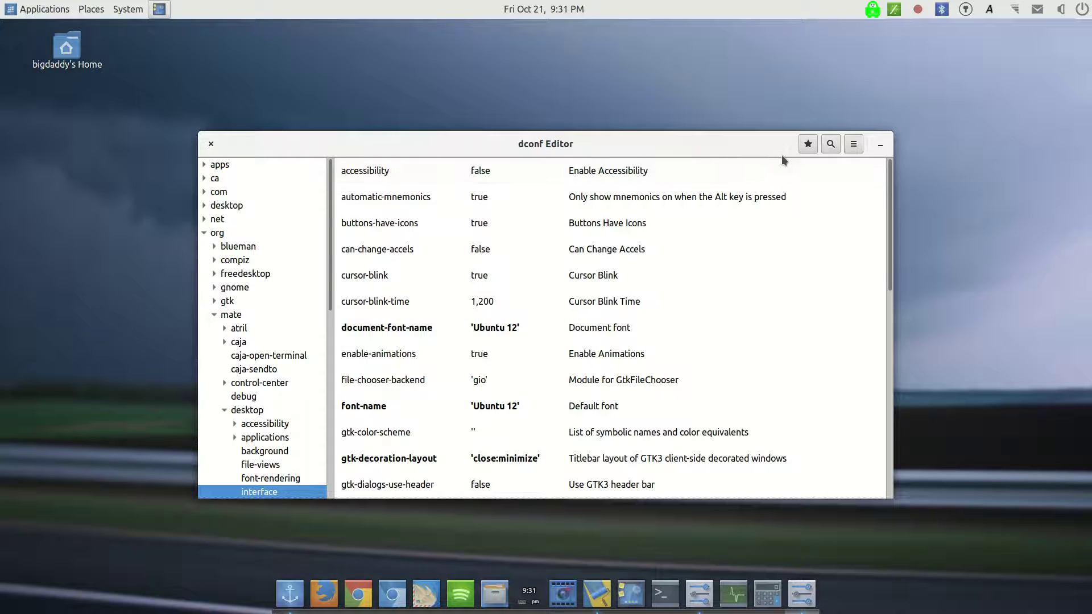
# Jump to the org/mate/marco/general keys from the bookmarks list.
pyautogui.click(807, 146)
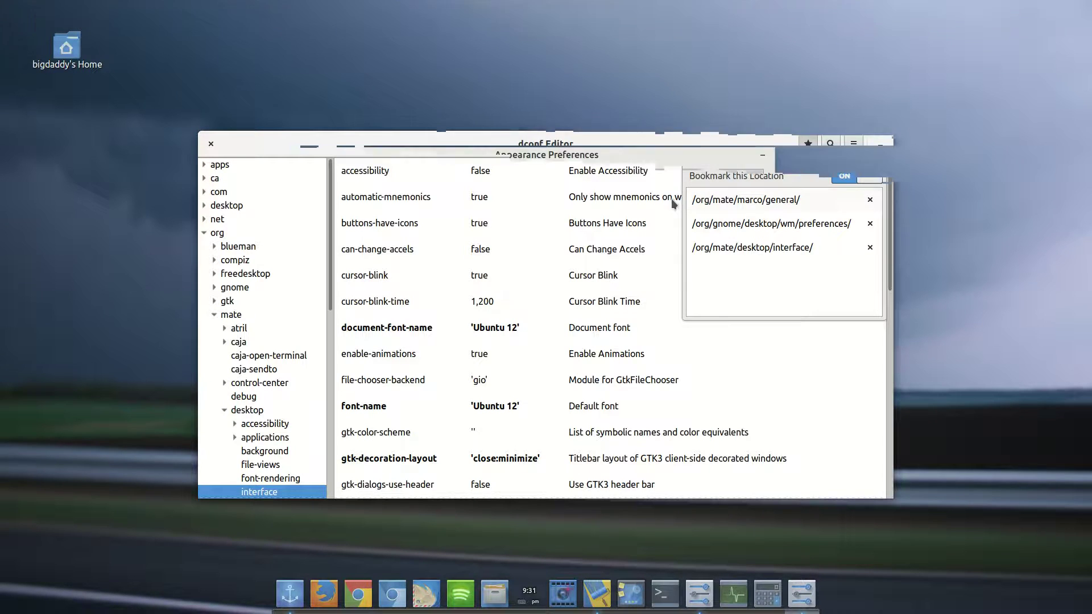
pyautogui.click(755, 201)
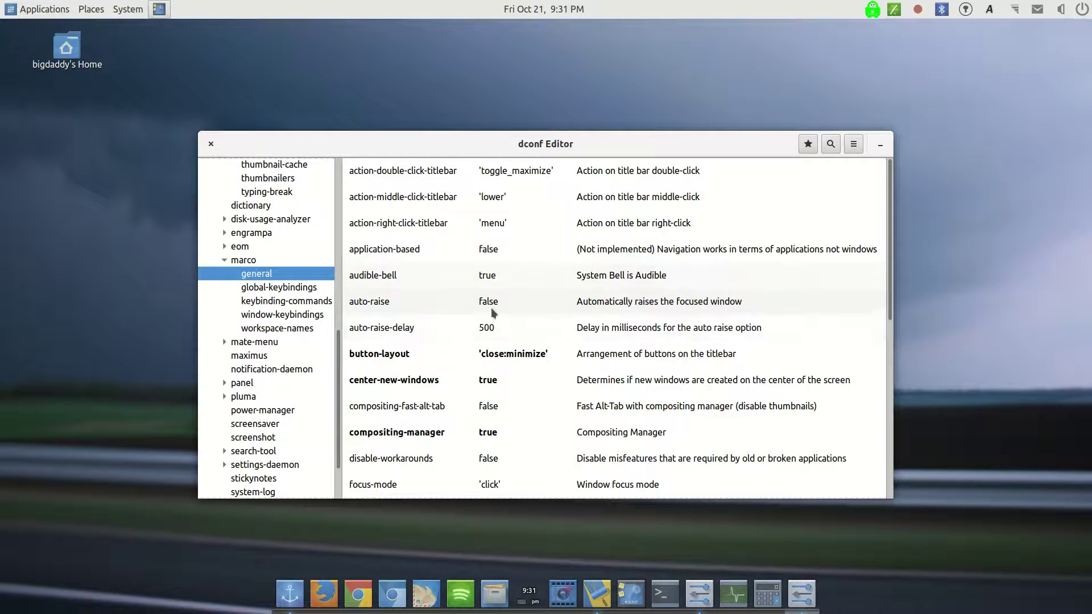
pyautogui.scroll(10, 255, 311)
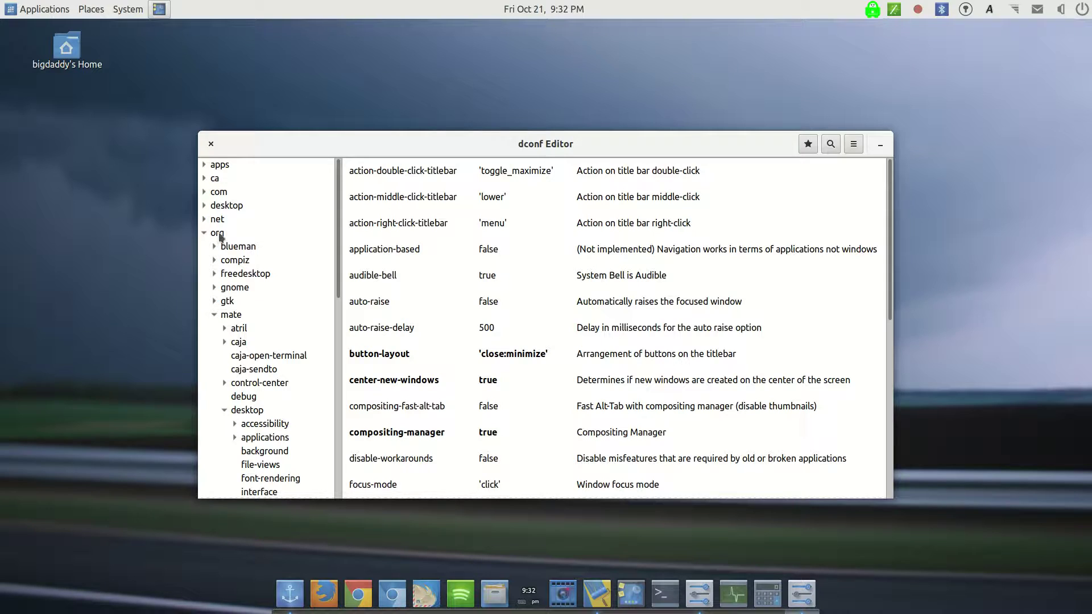
# Expand org > mate in the tree to marco, showing button-layout 'close:minimize'.
pyautogui.click(219, 234)
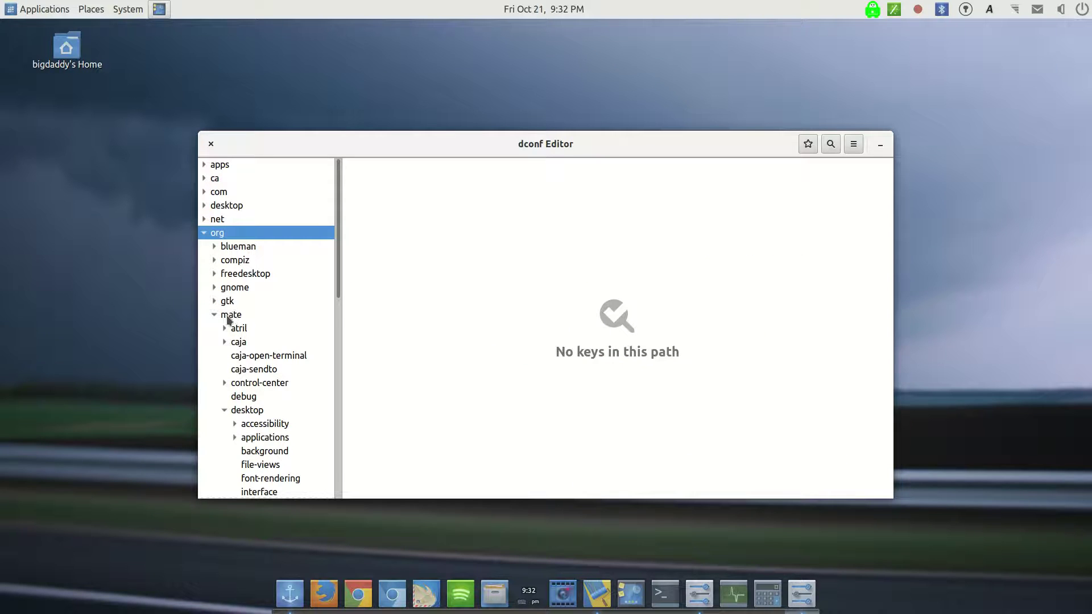
pyautogui.click(228, 317)
pyautogui.scroll(-6, 230, 333)
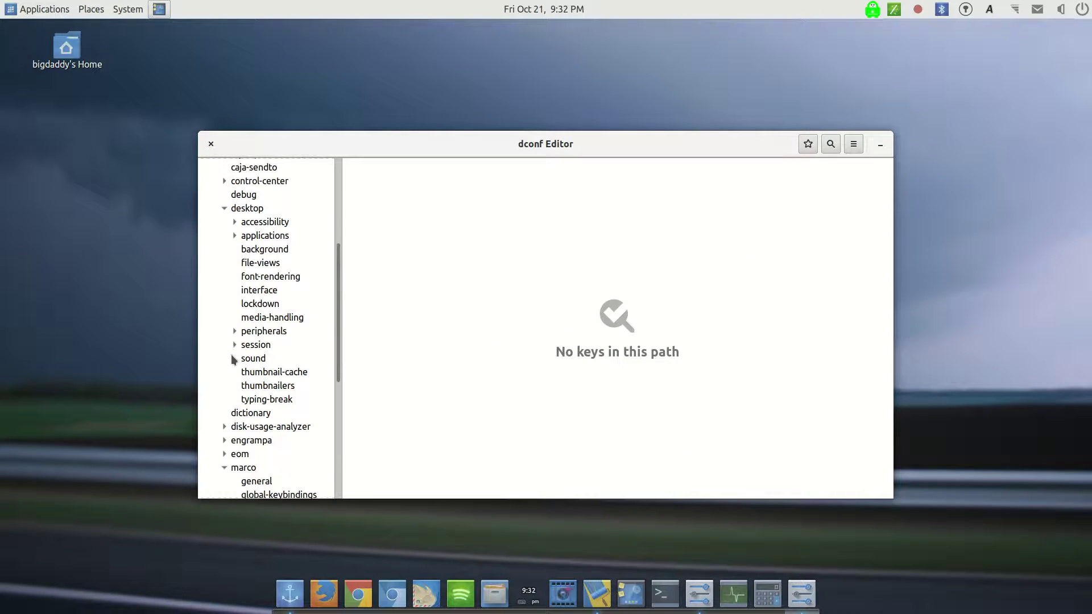
pyautogui.scroll(-2, 232, 364)
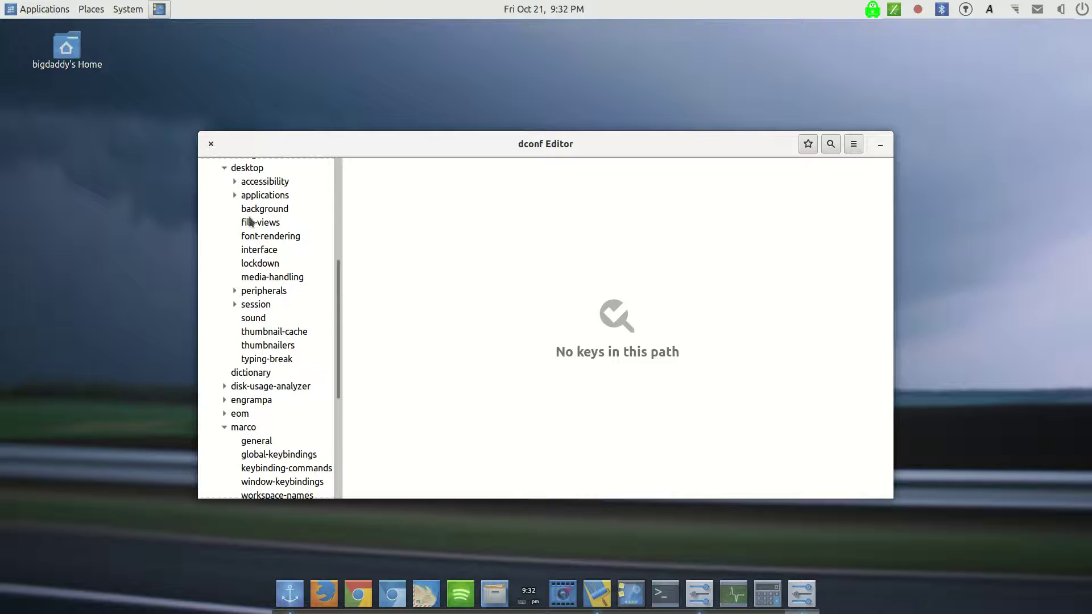
pyautogui.scroll(-4, 226, 350)
pyautogui.scroll(1, 226, 353)
pyautogui.click(256, 320)
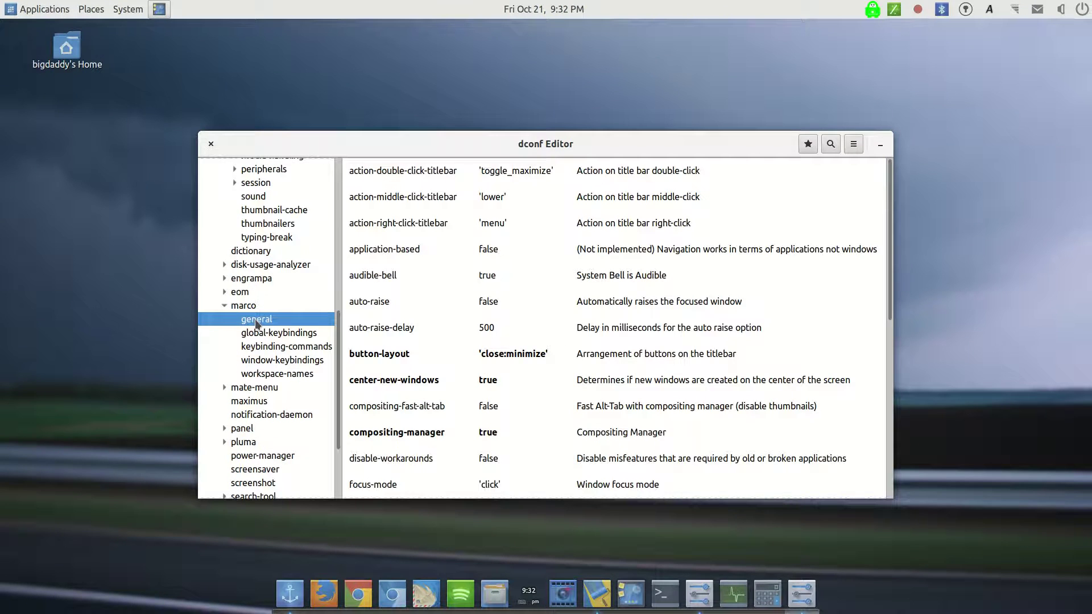
pyautogui.click(493, 356)
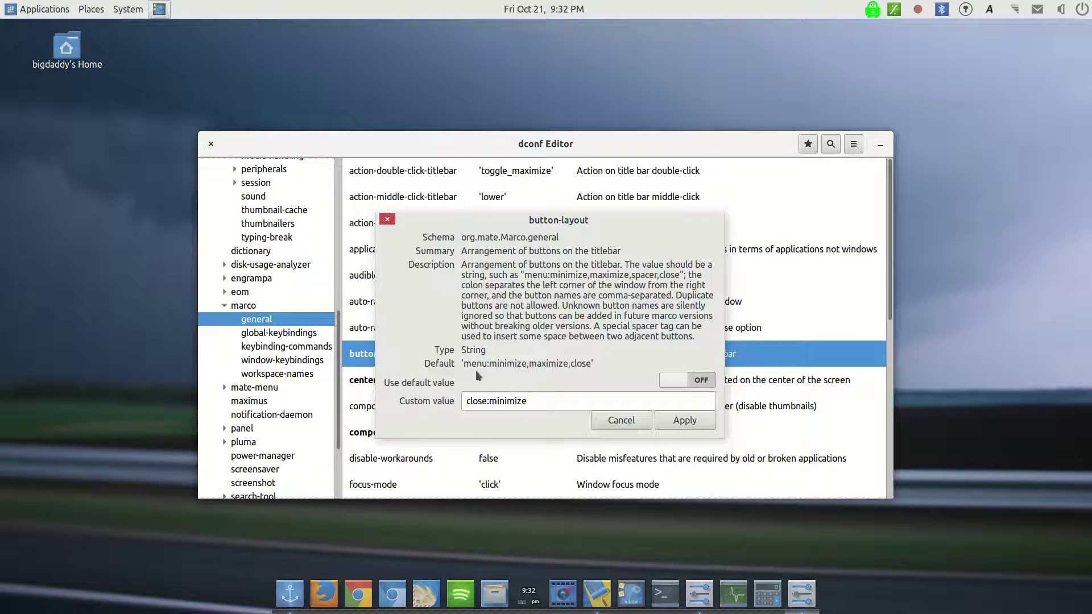
pyautogui.moveTo(595, 365)
pyautogui.mouseDown()
pyautogui.moveTo(463, 363)
pyautogui.moveTo(593, 364)
pyautogui.mouseUp()
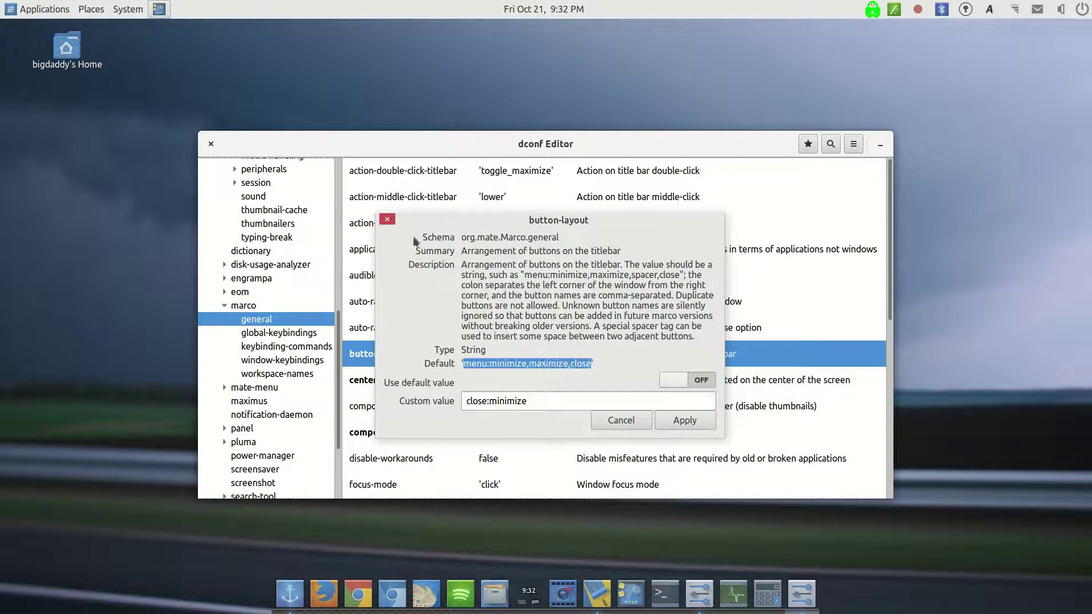
pyautogui.click(465, 365)
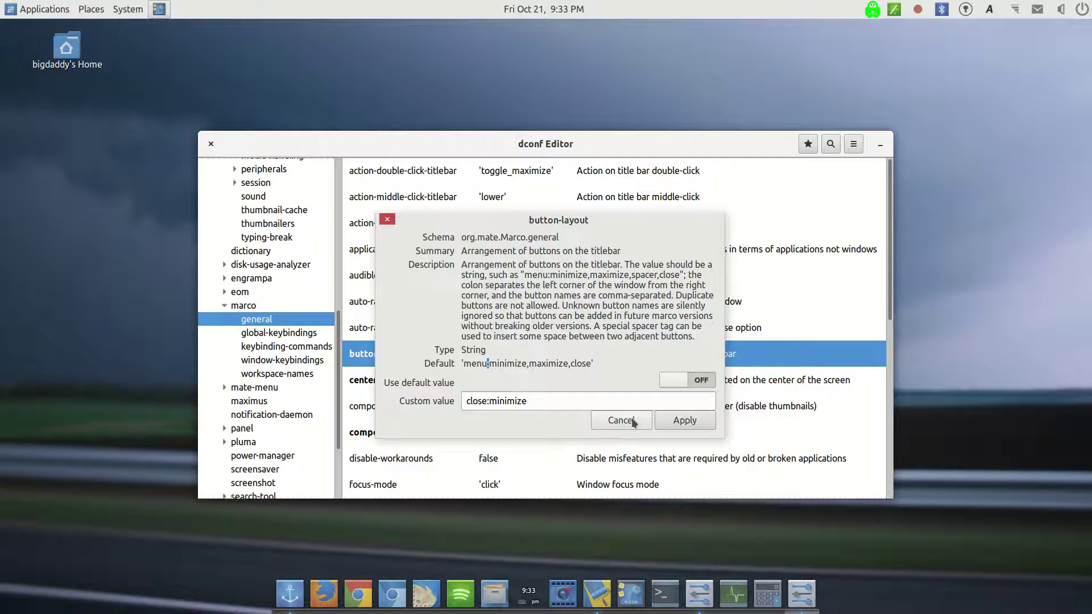
pyautogui.click(633, 422)
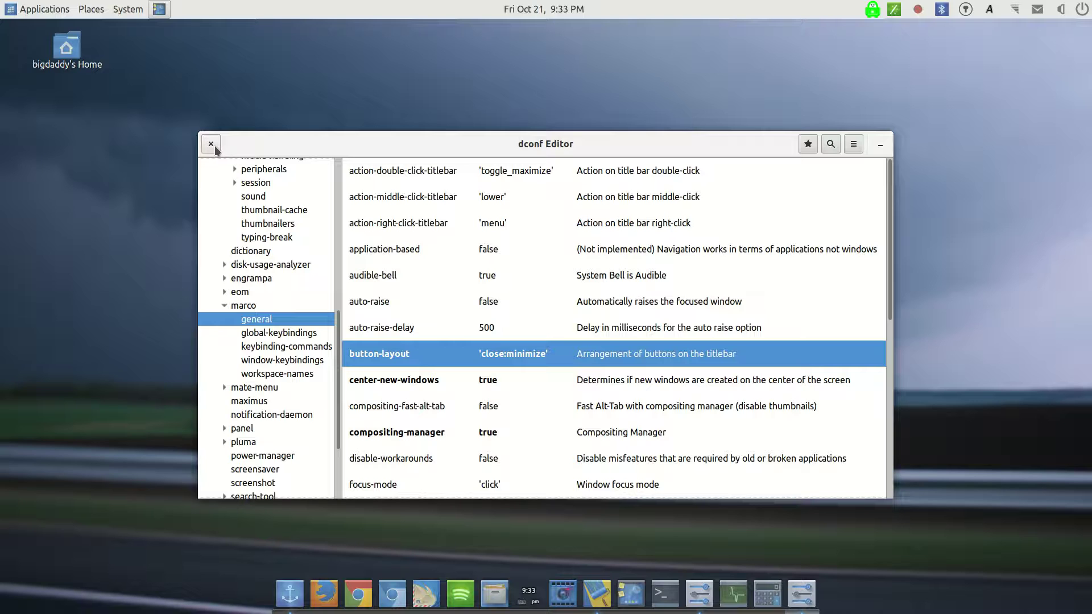
# Jump to the /org/gnome/desktop/wm/preferences/ bookmark, where button-layout reads 'close,:minimize'.
pyautogui.click(803, 146)
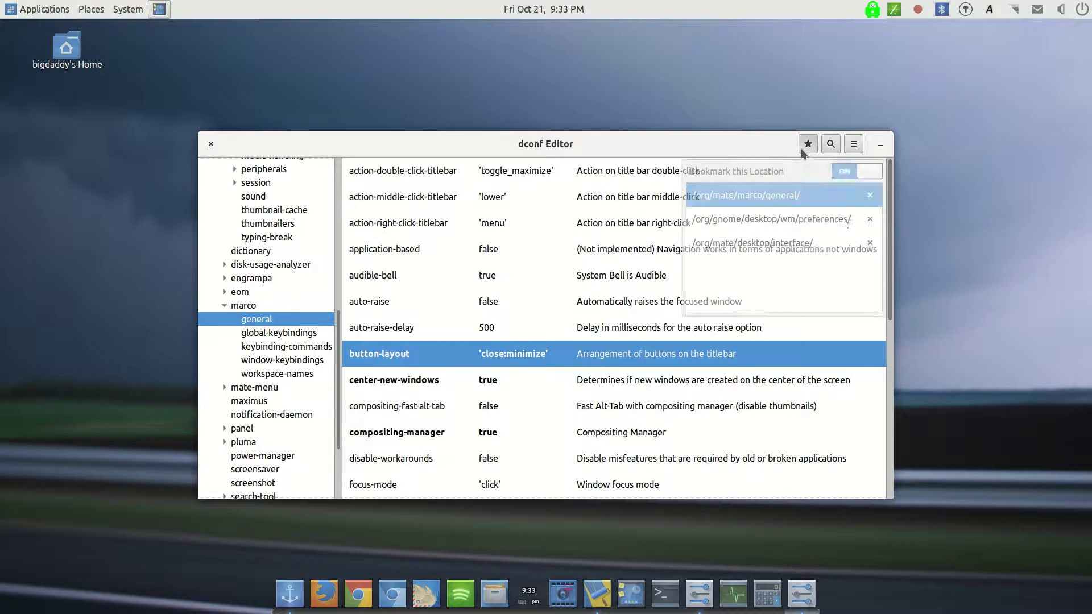
pyautogui.click(760, 225)
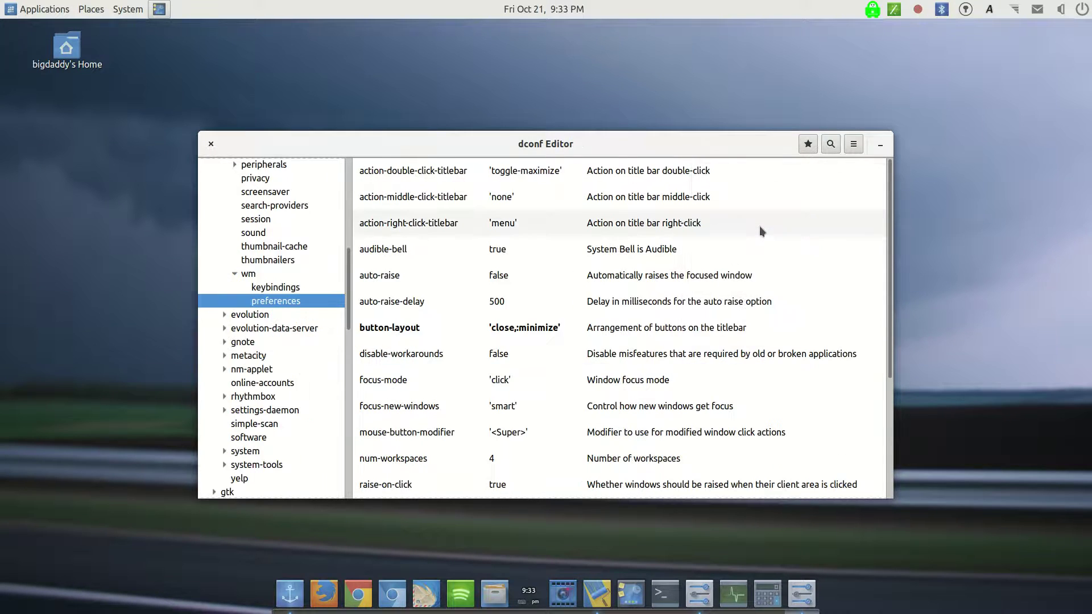
pyautogui.click(807, 145)
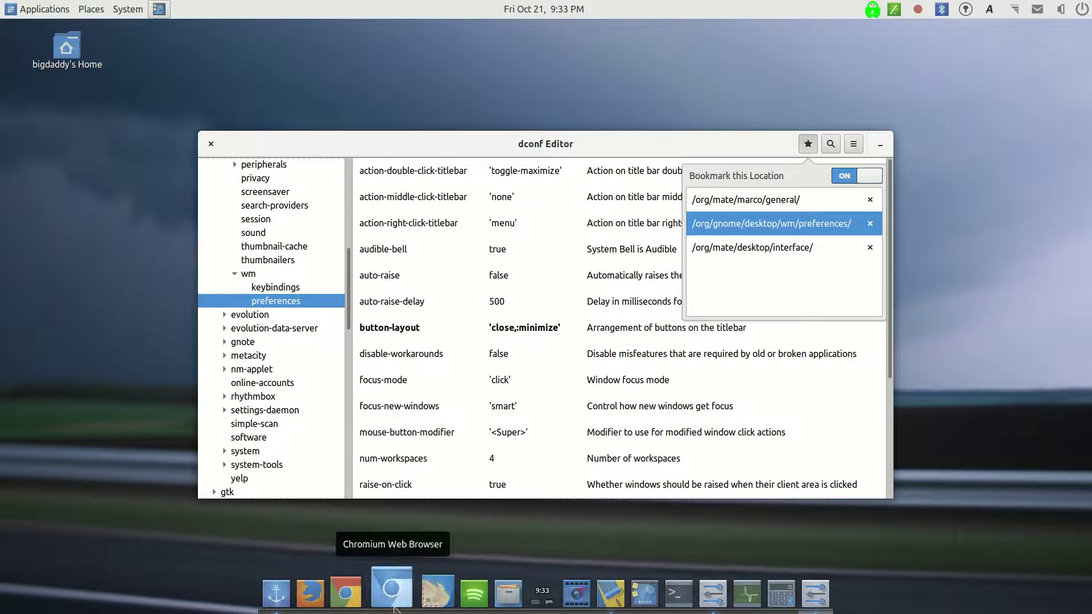
pyautogui.click(498, 597)
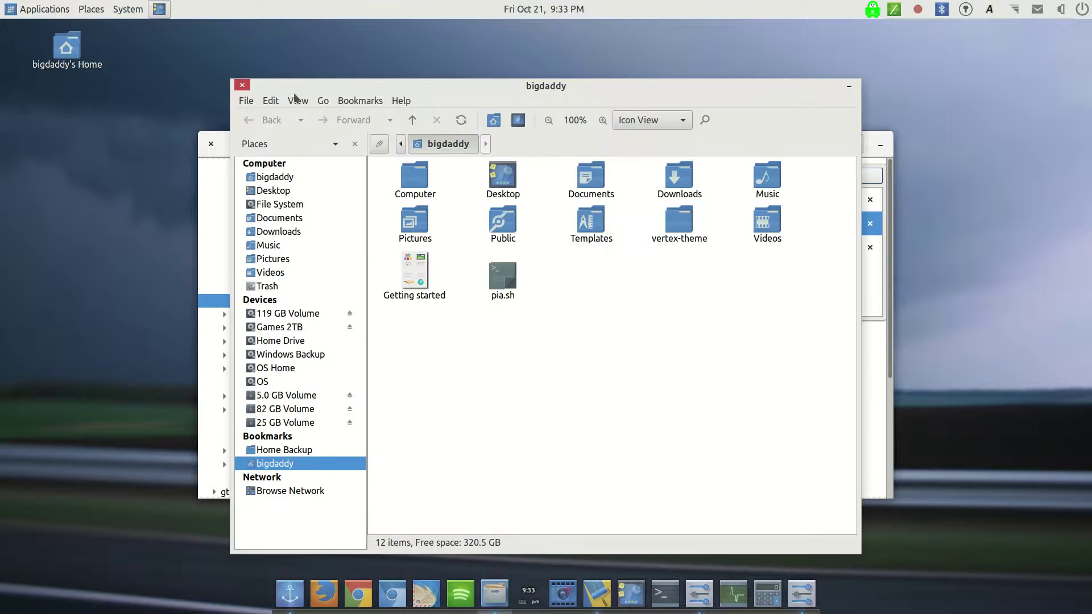
pyautogui.click(243, 85)
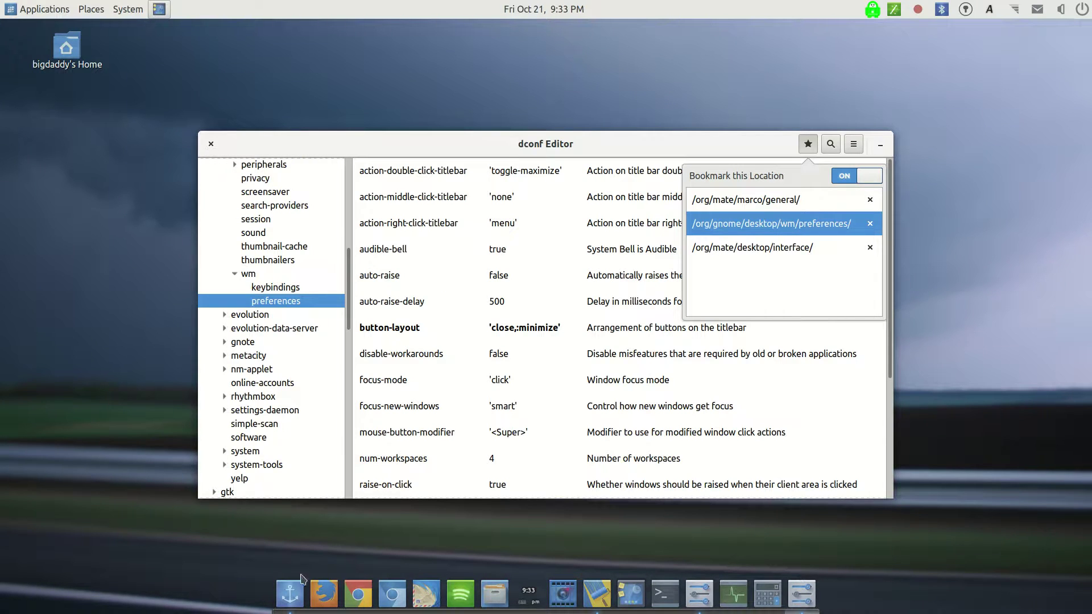
pyautogui.click(290, 592)
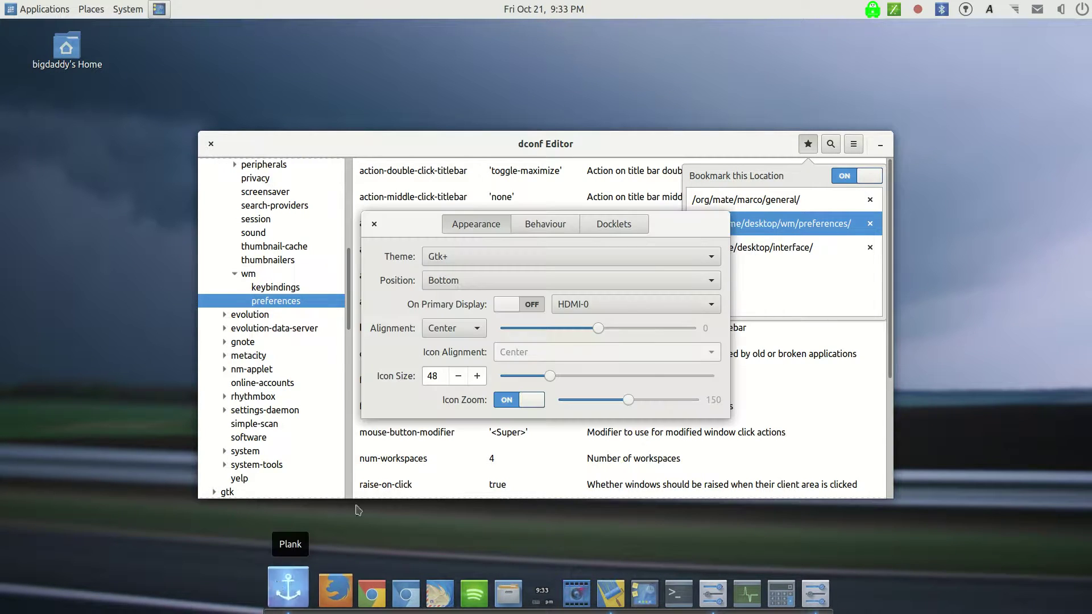
pyautogui.click(375, 225)
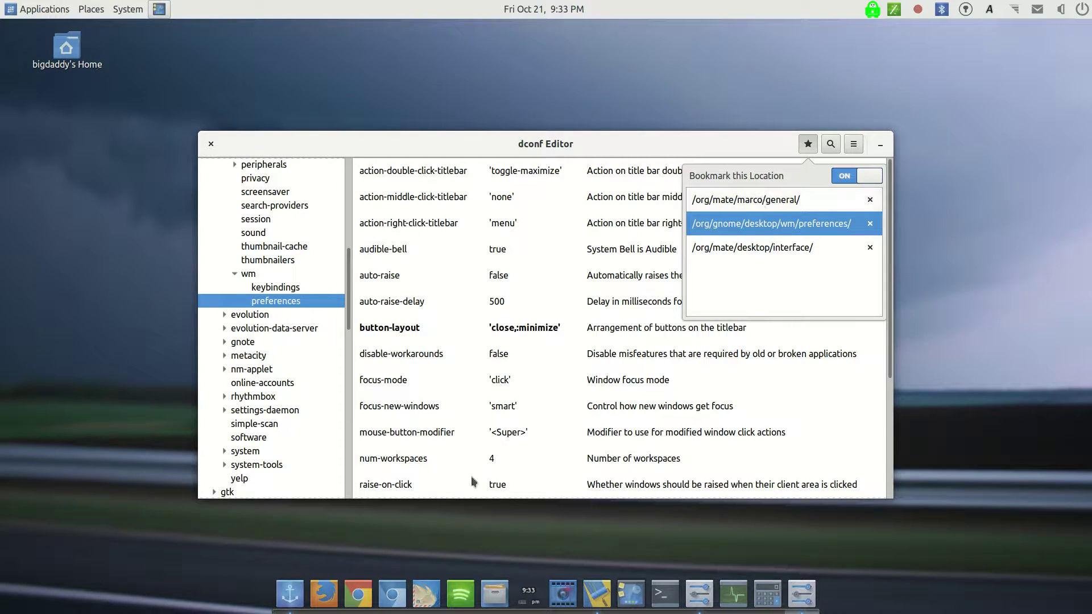
pyautogui.click(501, 591)
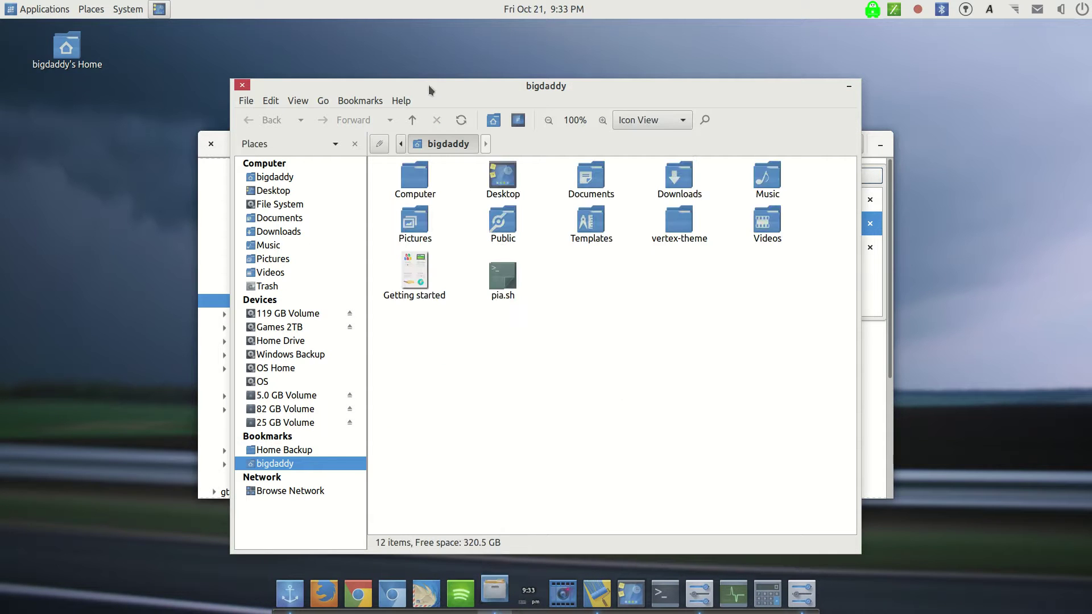
pyautogui.click(249, 87)
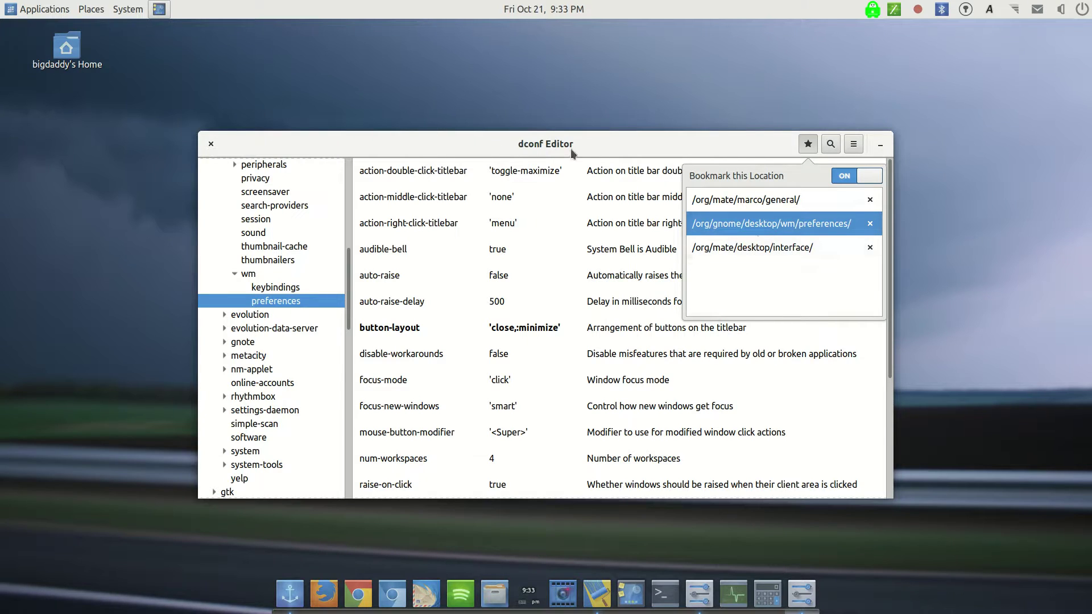
# View the /org/mate/desktop/interface/ keys including gtk-decoration-layout, then close dconf Editor.
pyautogui.click(753, 248)
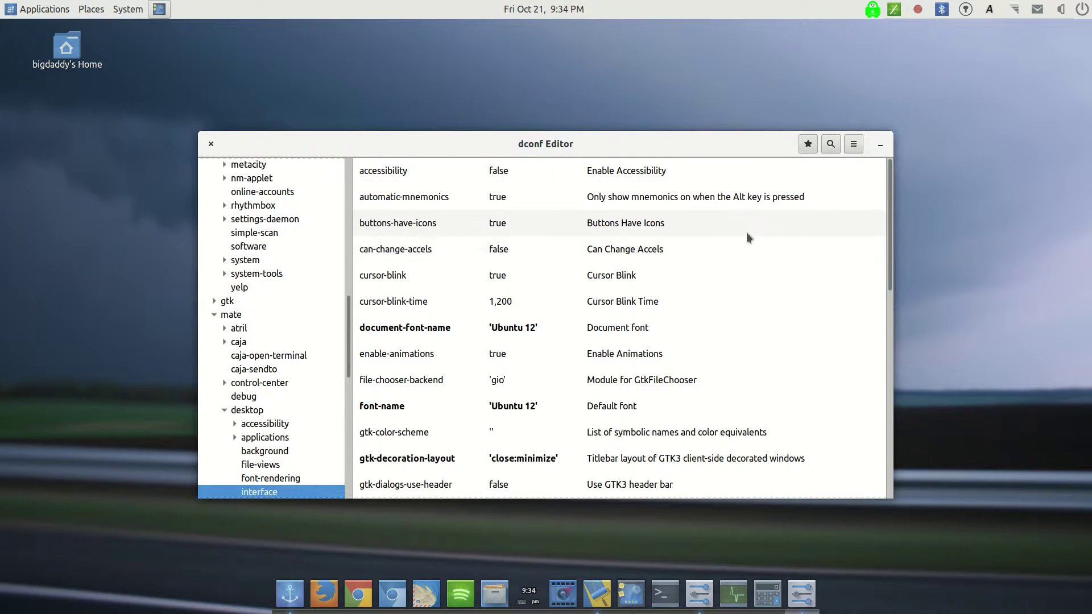
pyautogui.click(808, 143)
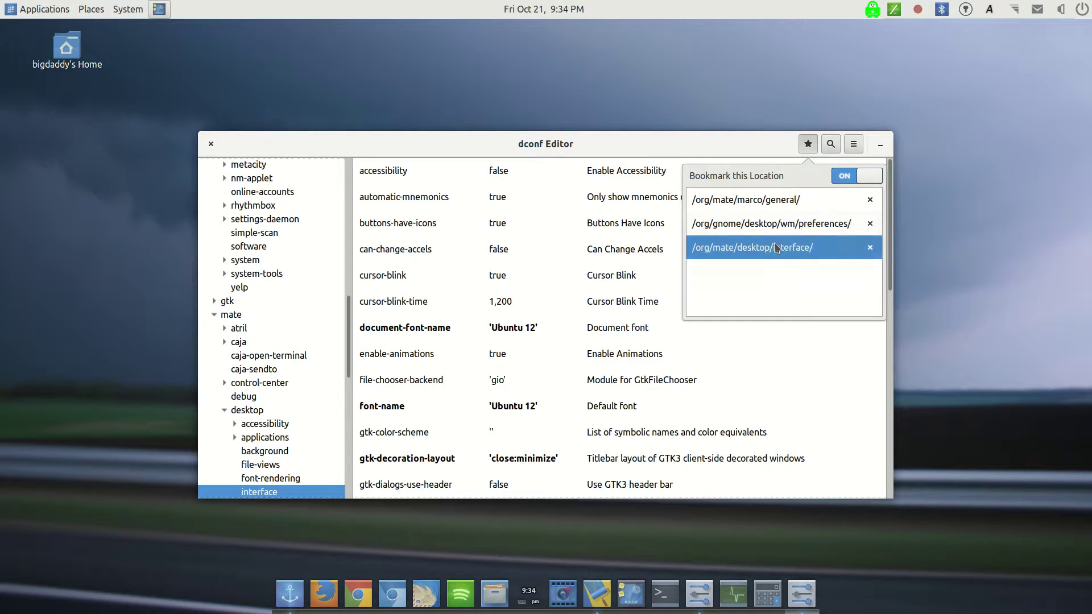
pyautogui.click(489, 140)
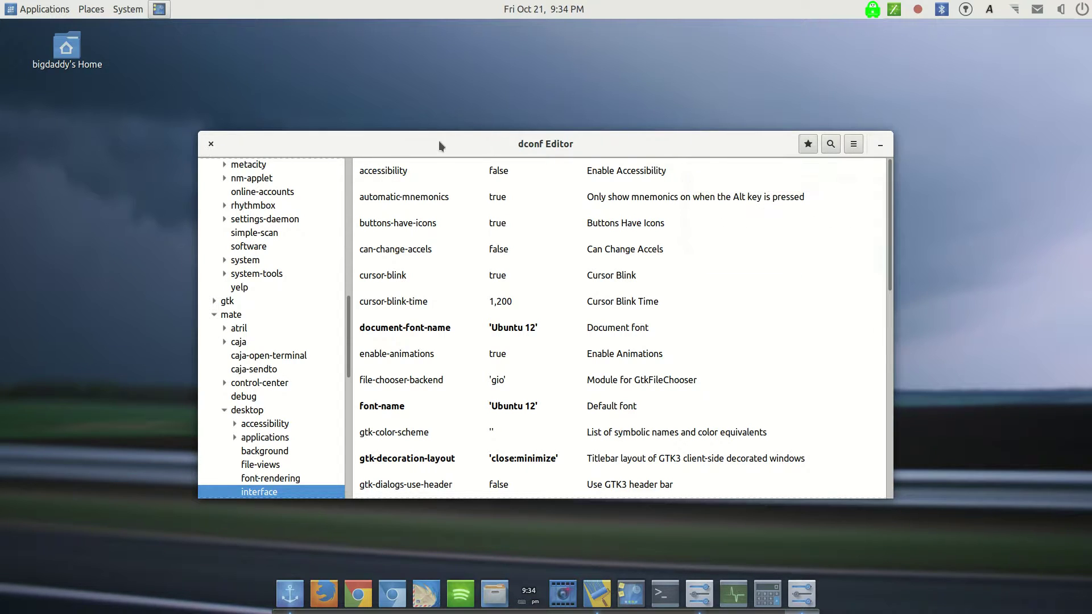
pyautogui.click(210, 144)
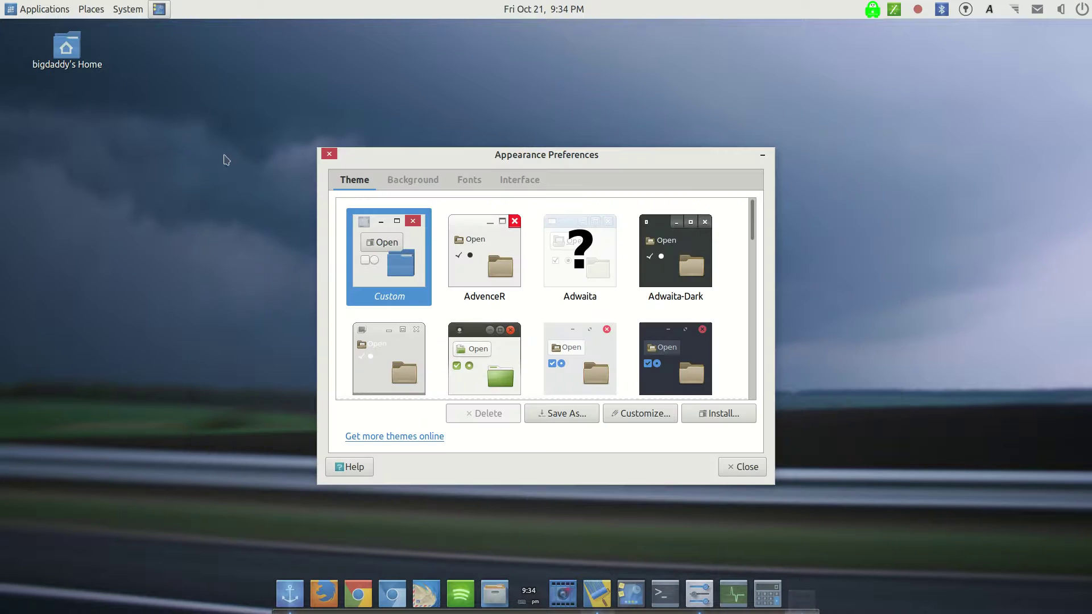
# Close Appearance Preferences, then briefly show and hide the panel clock's calendar.
pyautogui.click(330, 154)
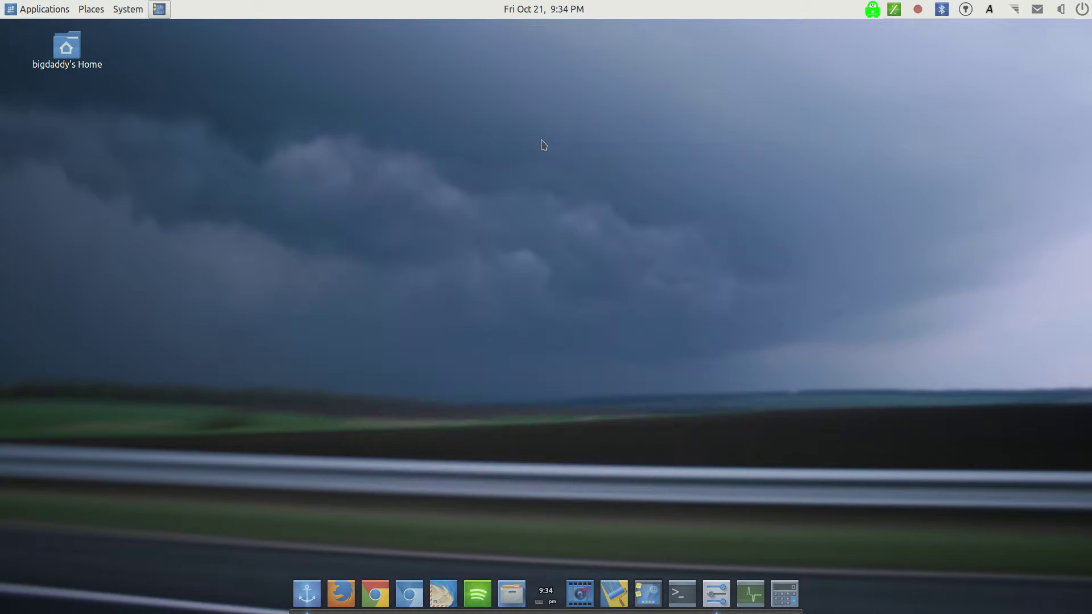
pyautogui.click(541, 11)
pyautogui.click(542, 11)
# Open and dismiss the System and Applications panel menus, leaving the bare themed desktop.
pyautogui.click(120, 11)
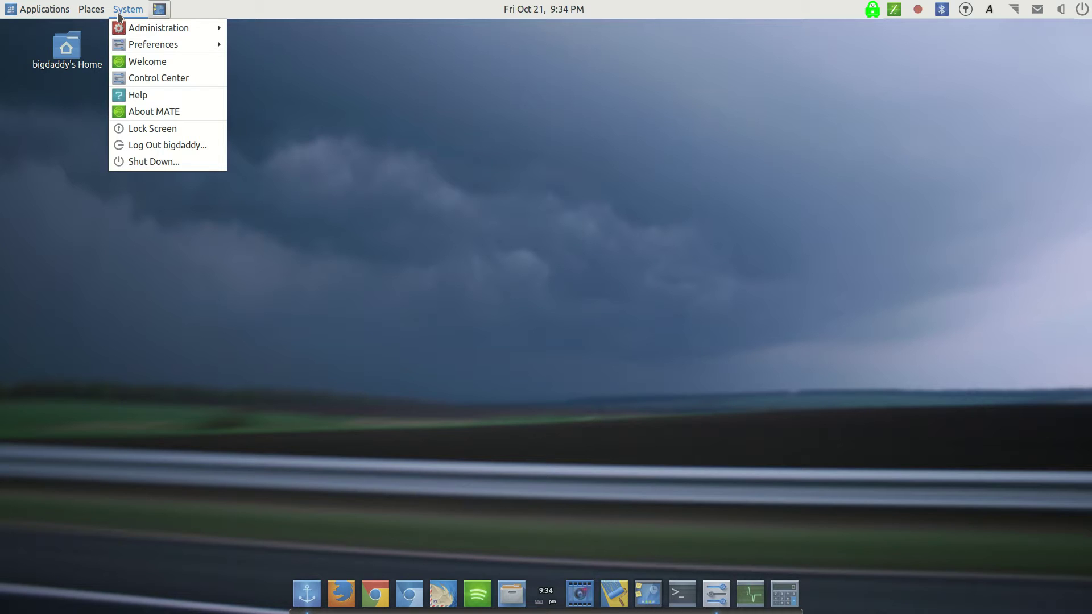
pyautogui.click(120, 11)
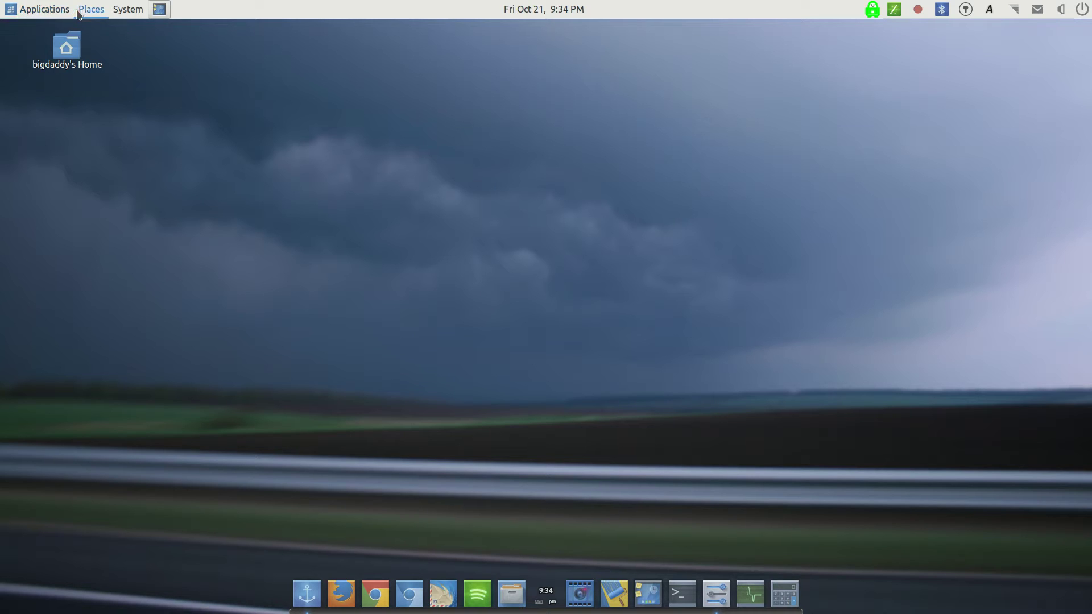
pyautogui.click(135, 12)
pyautogui.click(347, 238)
pyautogui.click(57, 10)
pyautogui.moveTo(67, 34)
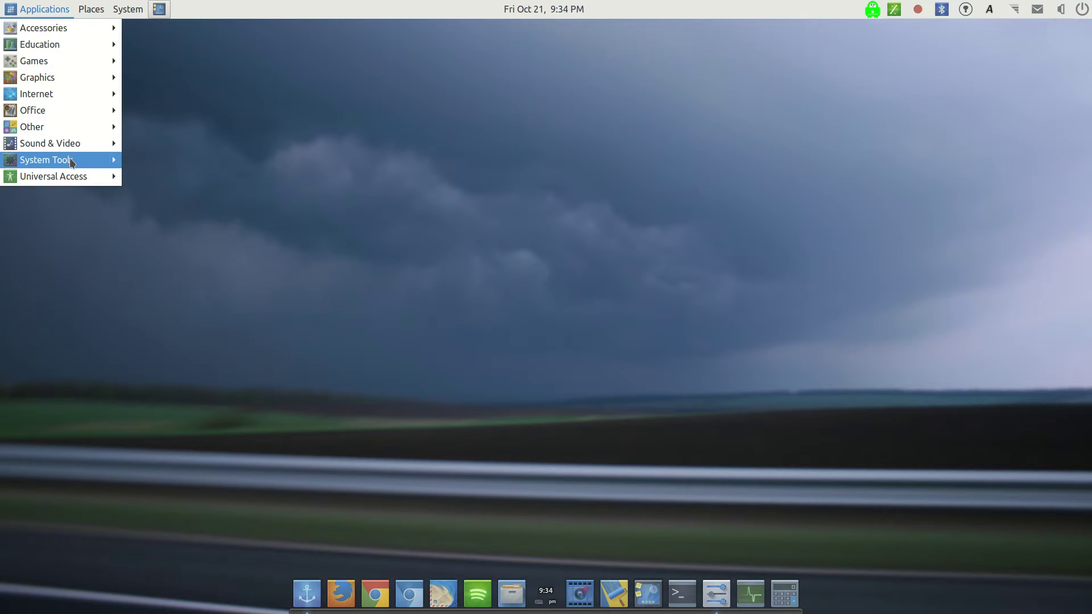
pyautogui.click(62, 208)
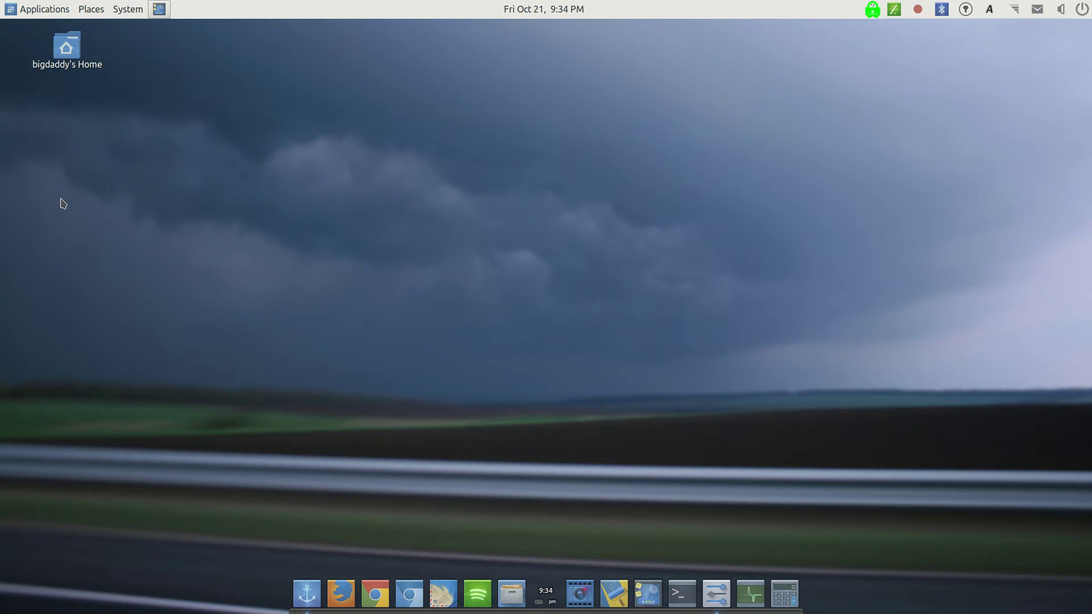